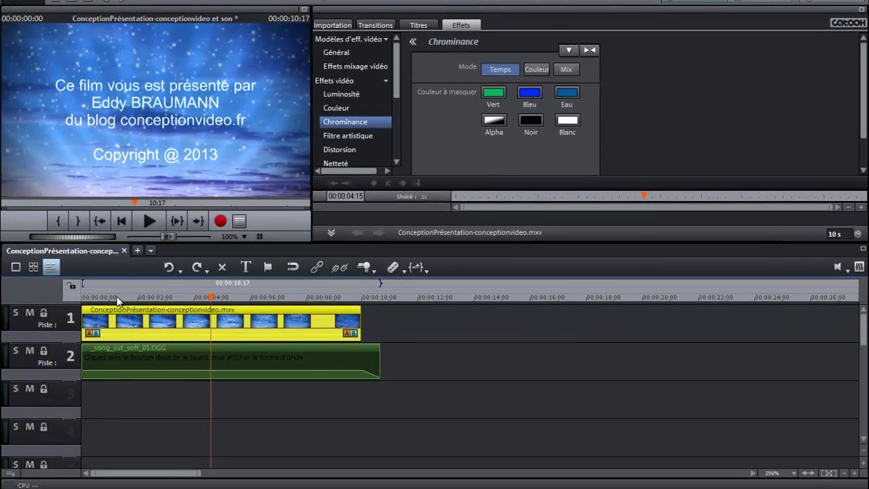
Step: Preview the starry-sky project, leaving the playhead at about 00:00:00:16
left_click(116, 299)
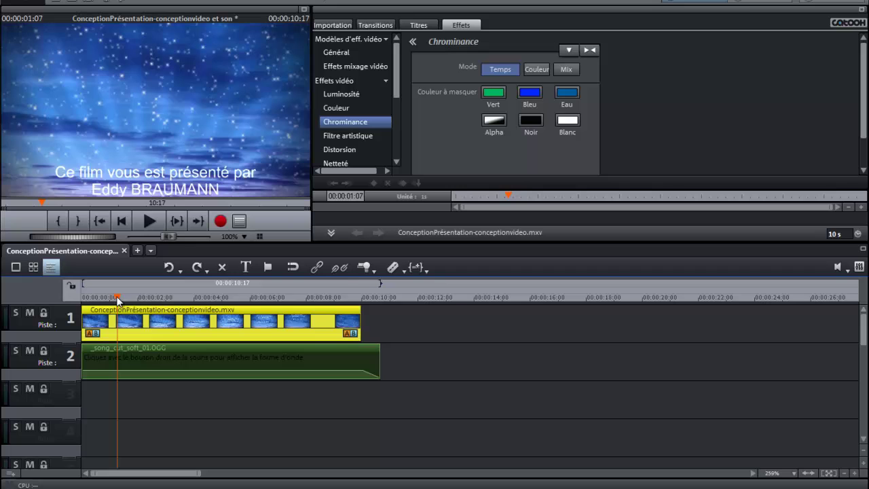
left_click(151, 220)
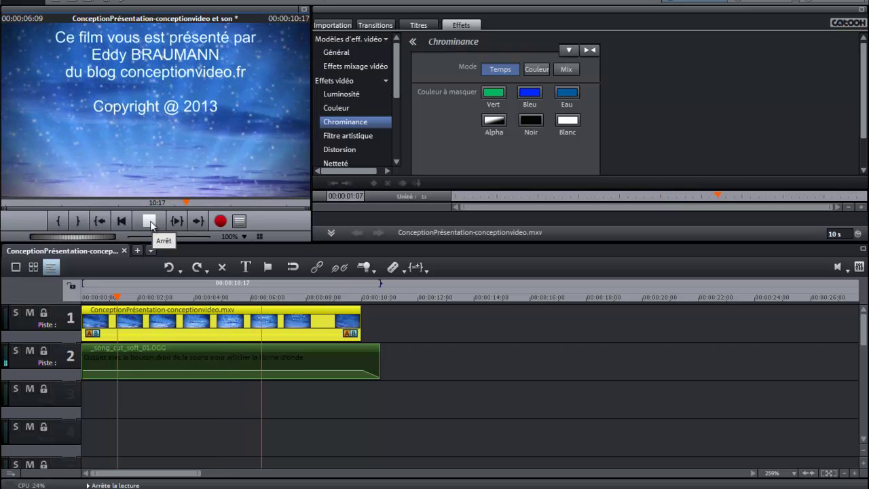
left_click(150, 221)
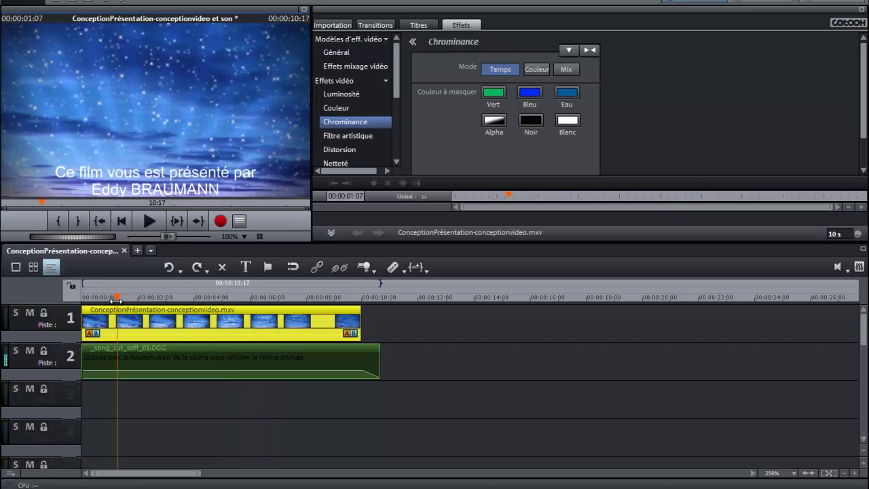
left_click(100, 297)
left_click_drag(100, 297, 172, 295)
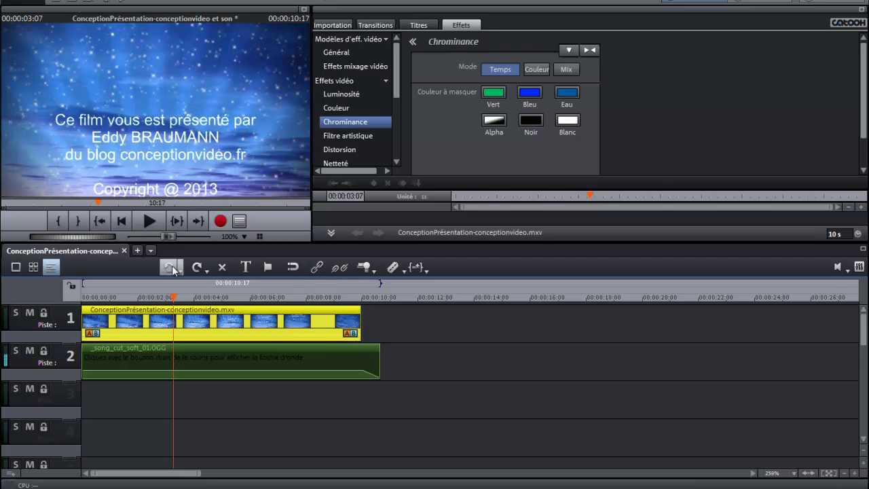
Step: Start a new empty project tab, check the starry-sky project, then return to the new one
left_click(138, 251)
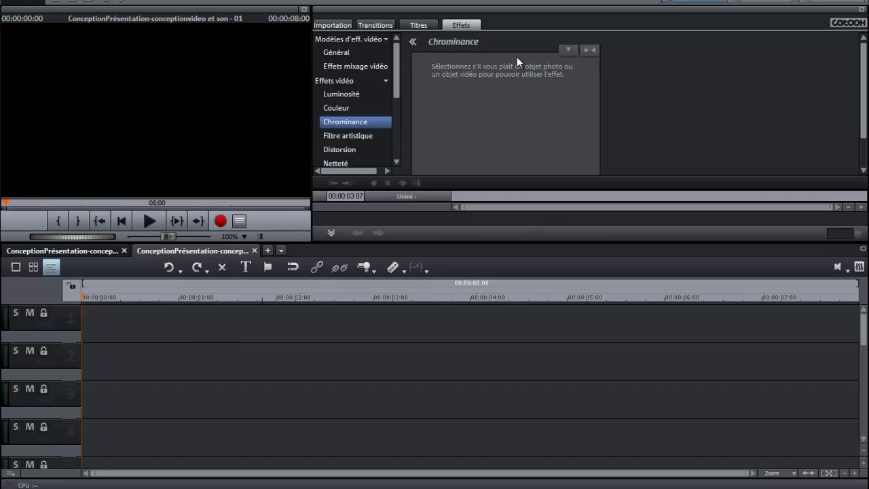
left_click(110, 251)
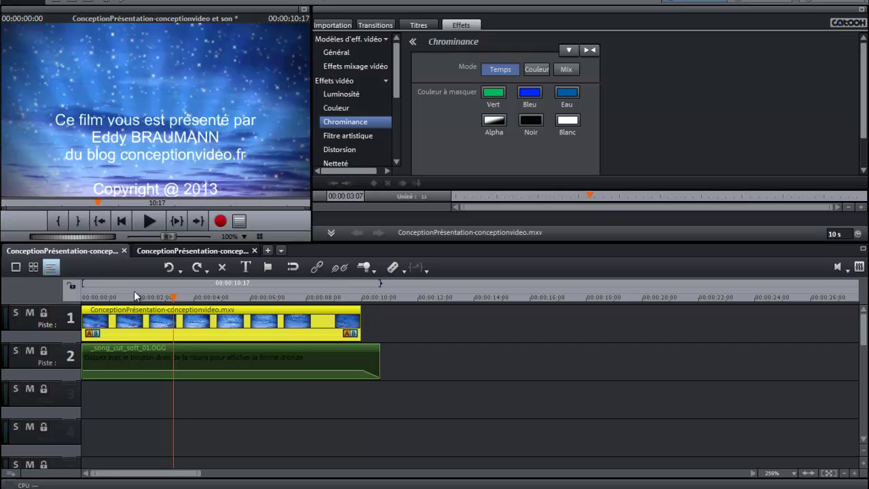
left_click(177, 250)
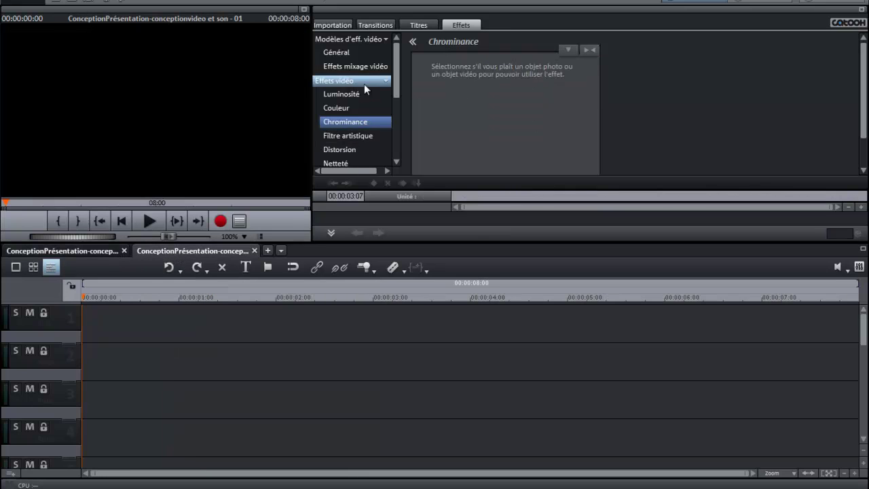
Step: Preview several standard title templates, settling on Générique de fin and replaying its preview
left_click(418, 25)
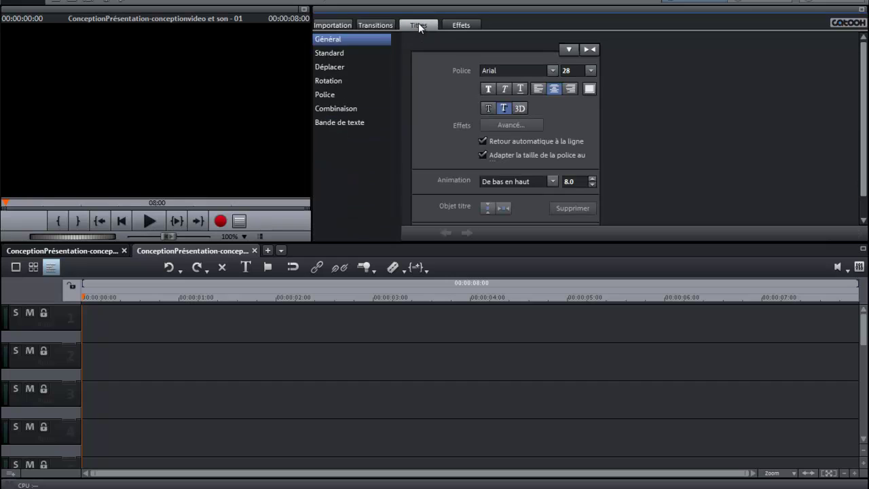
left_click(335, 51)
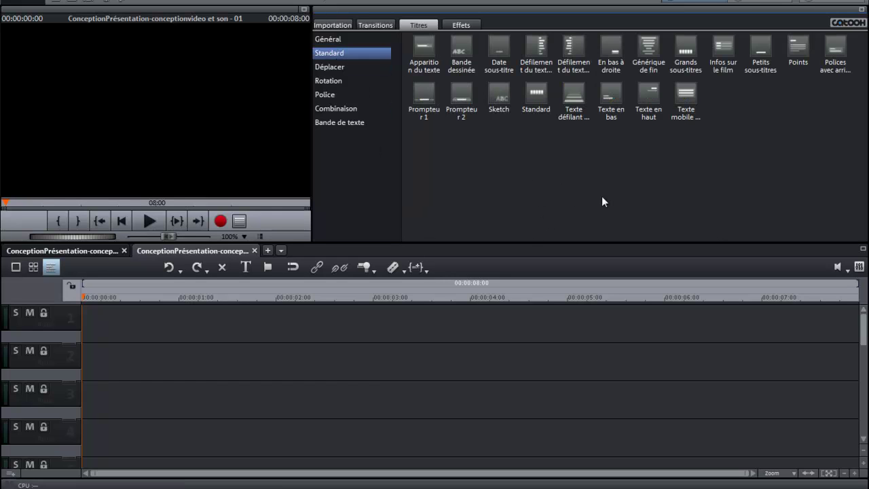
left_click(539, 49)
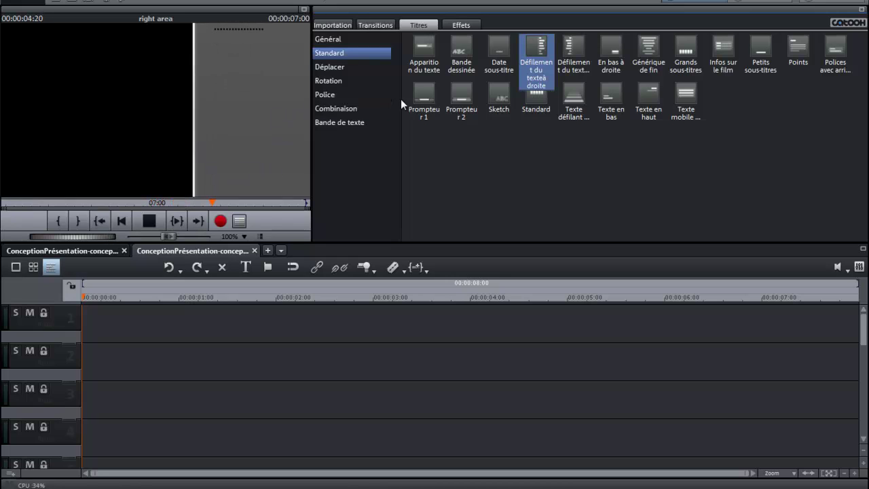
left_click(611, 46)
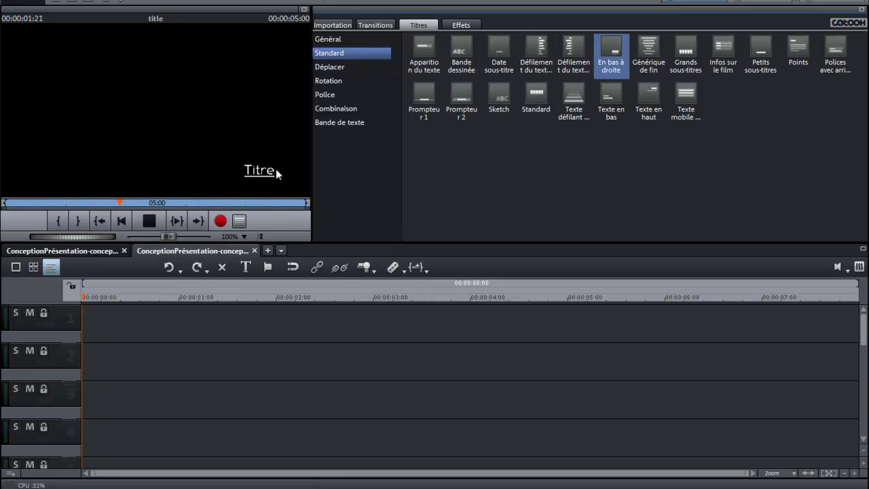
left_click(652, 47)
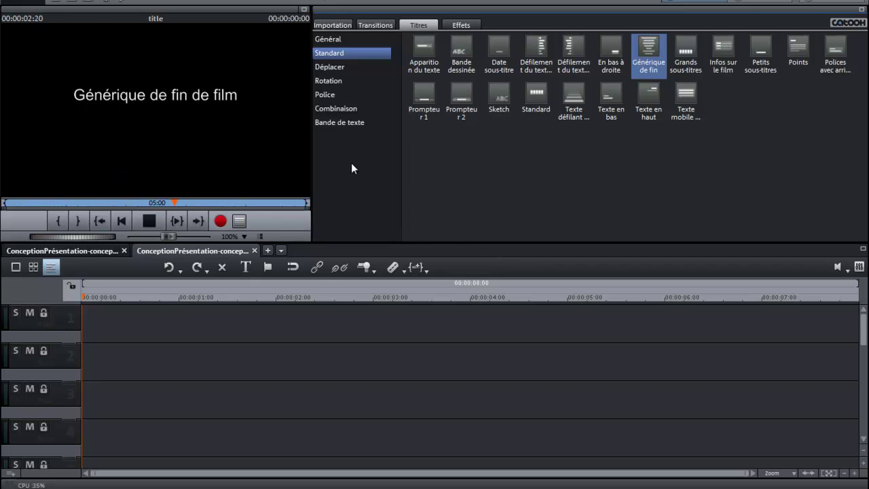
left_click(154, 222)
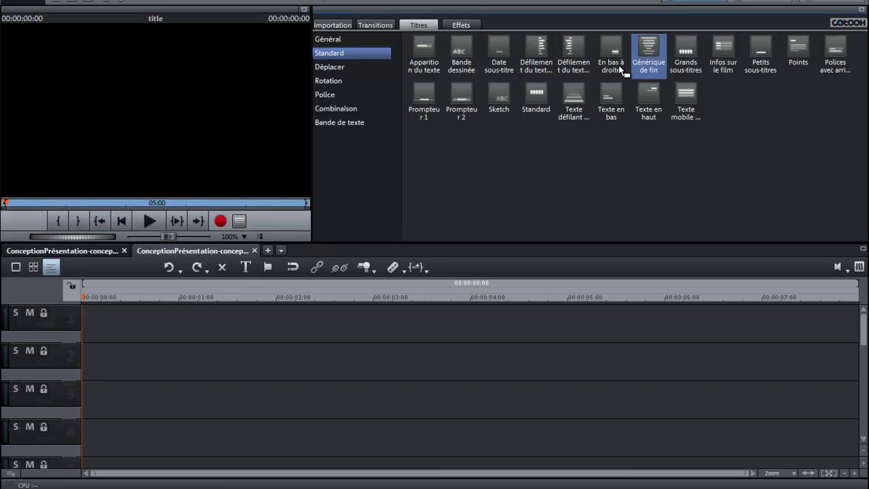
Step: Drop the Générique de fin template onto track 1, confirm it, and select the clip and its text
left_click_drag(399, 287, 116, 330)
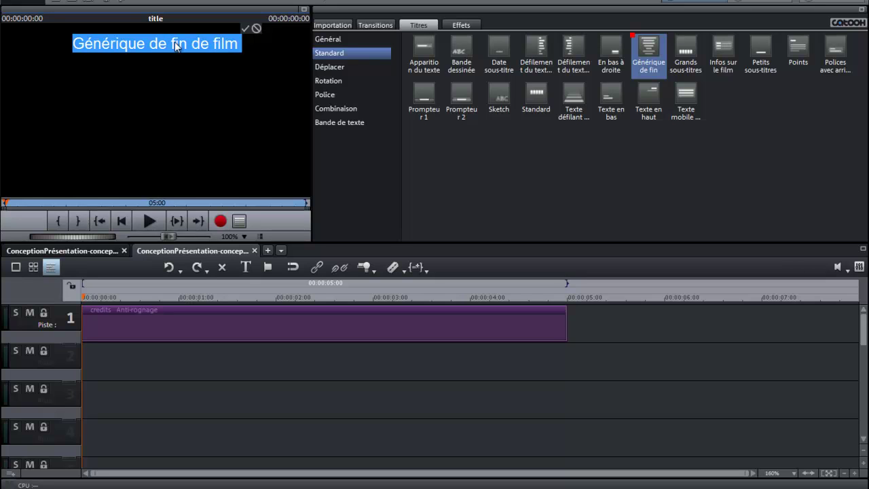
left_click(246, 30)
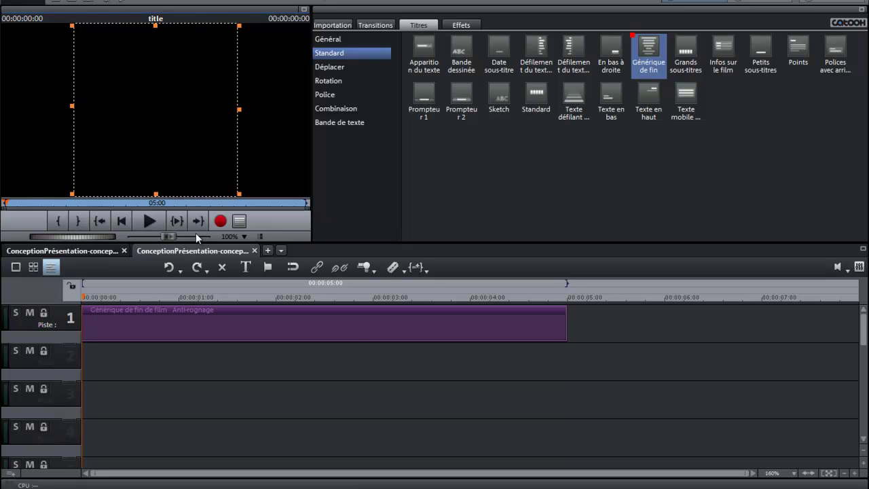
left_click_drag(82, 295, 205, 299)
left_click(87, 309)
left_click_drag(285, 298, 260, 296)
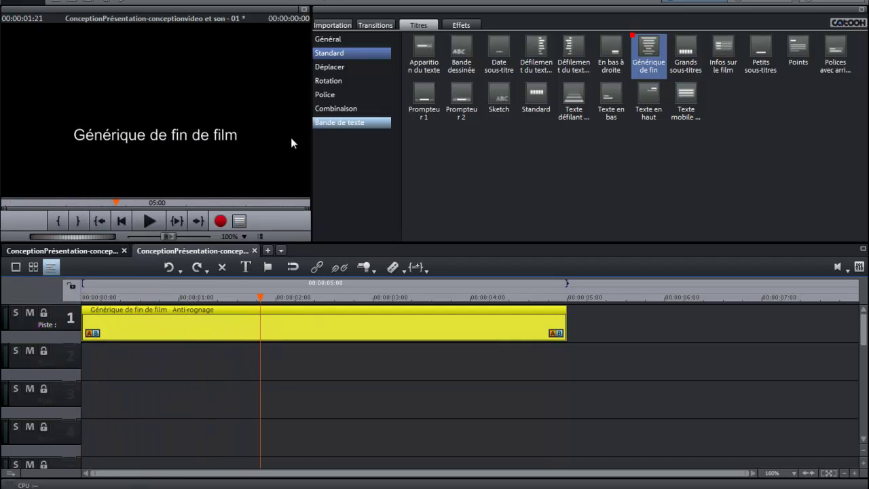
left_click(178, 134)
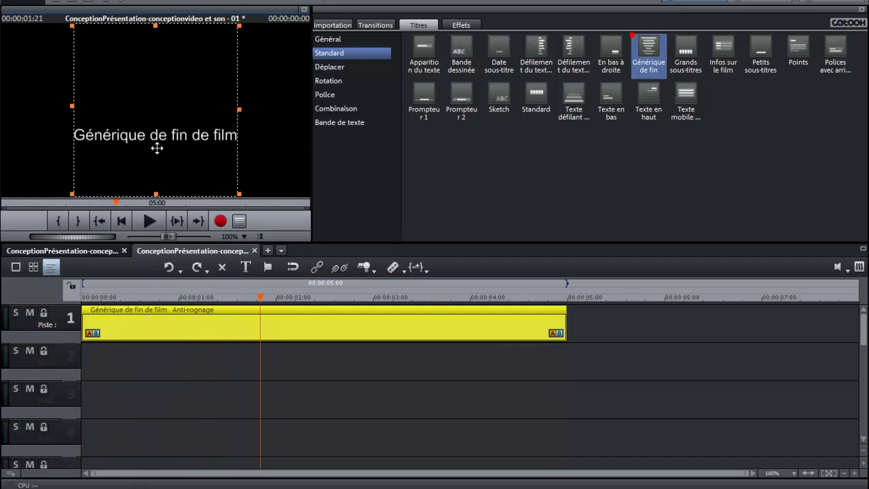
Step: Write the credits: 'Film réalisé par' plus the director's name, 'du blog ConceptionVidéo.fr', 'Copyright@2013'
double_click(184, 135)
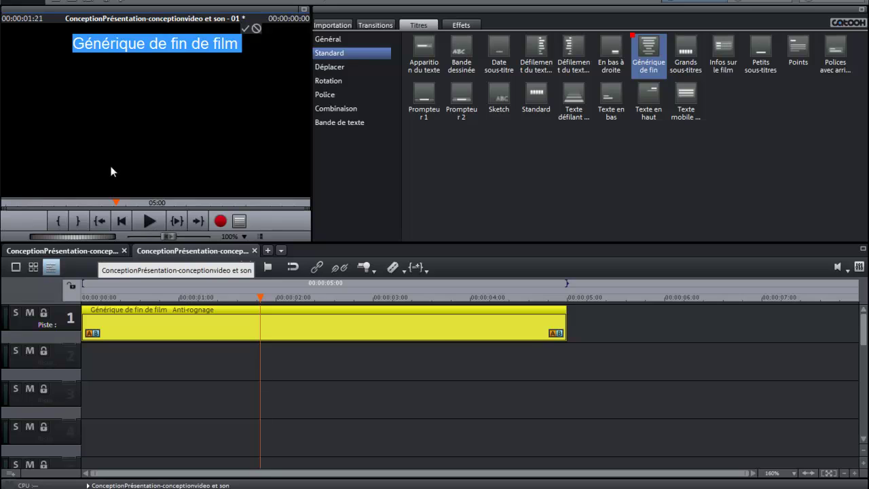
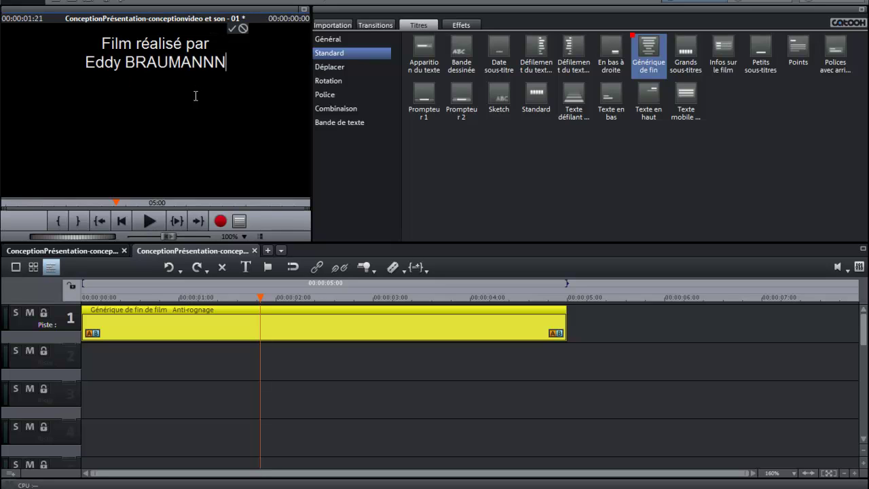
key("BackSpace")
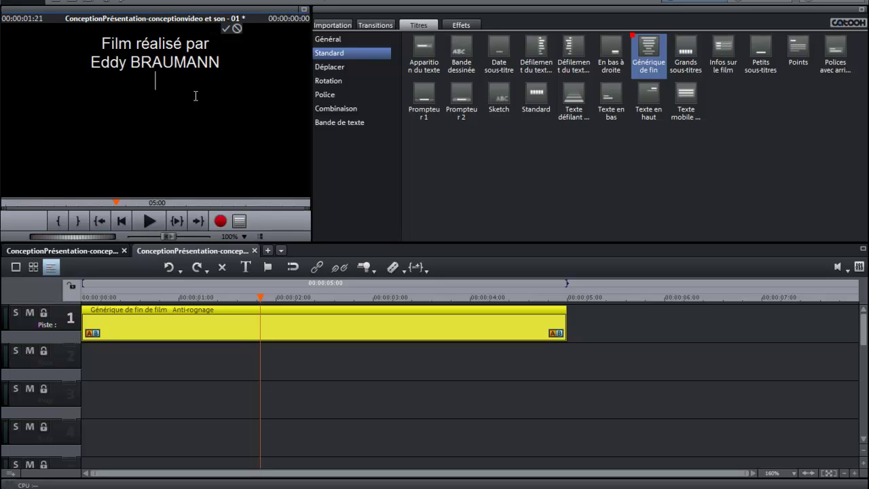
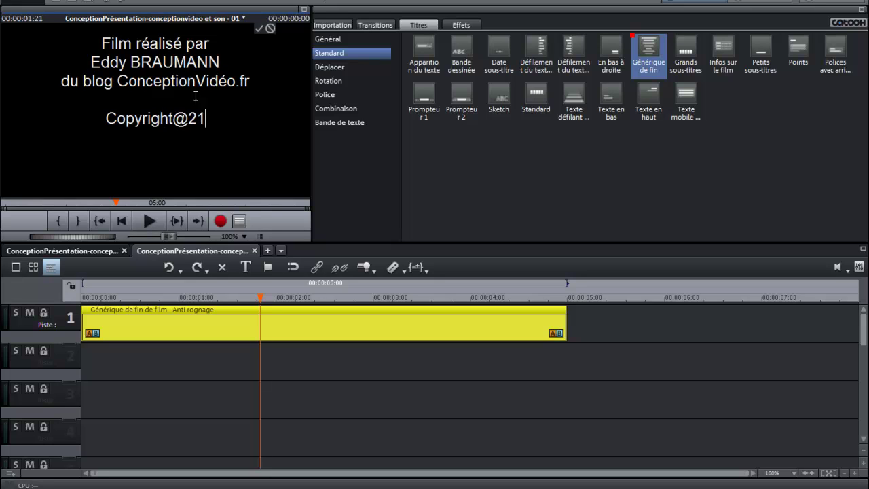
key("BackSpace")
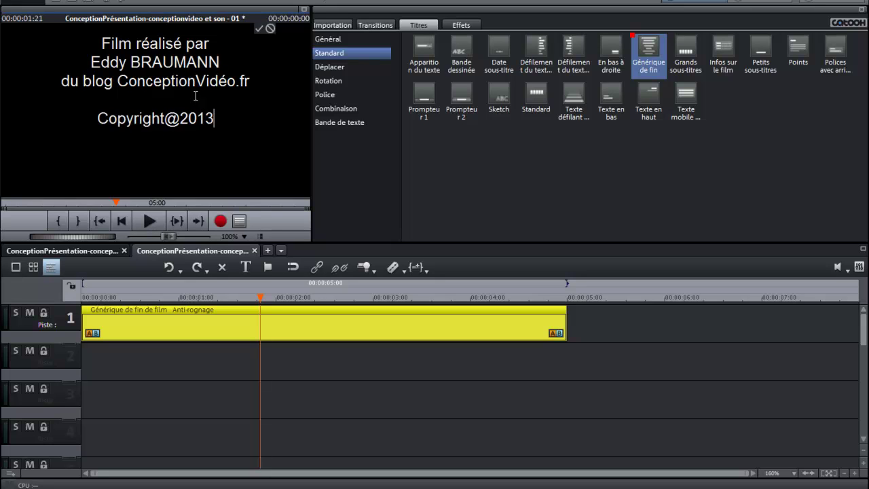
Step: Apply the edited credits text and preview the lines scrolling upward
left_click(259, 30)
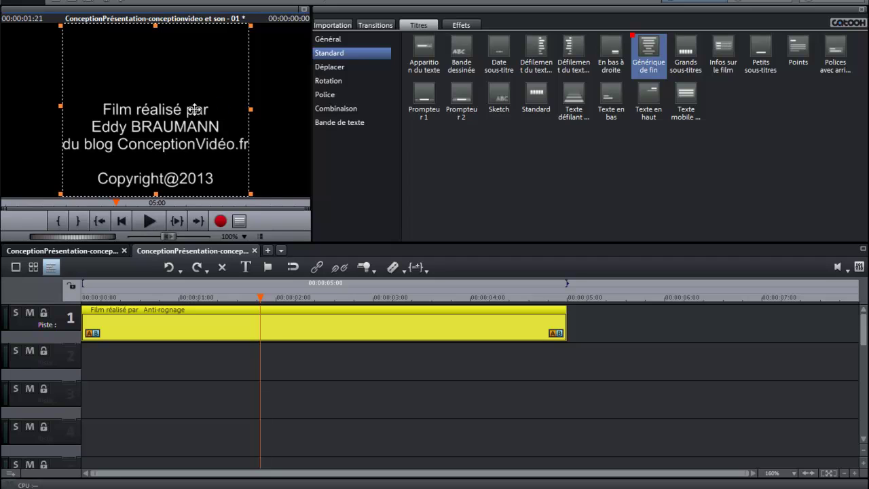
left_click_drag(261, 297, 82, 284)
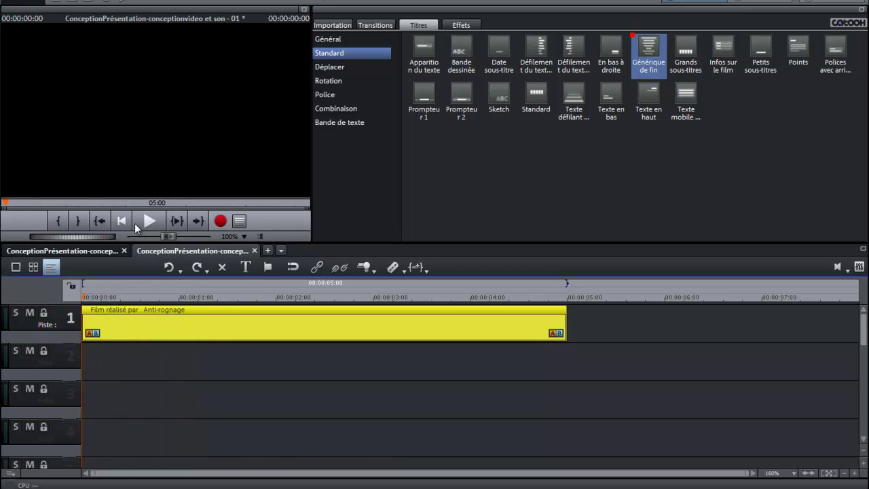
left_click(149, 220)
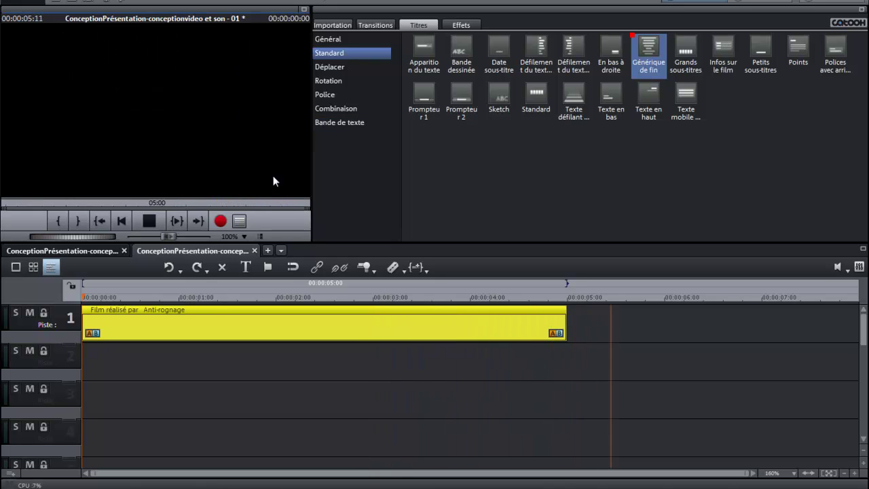
left_click(149, 221)
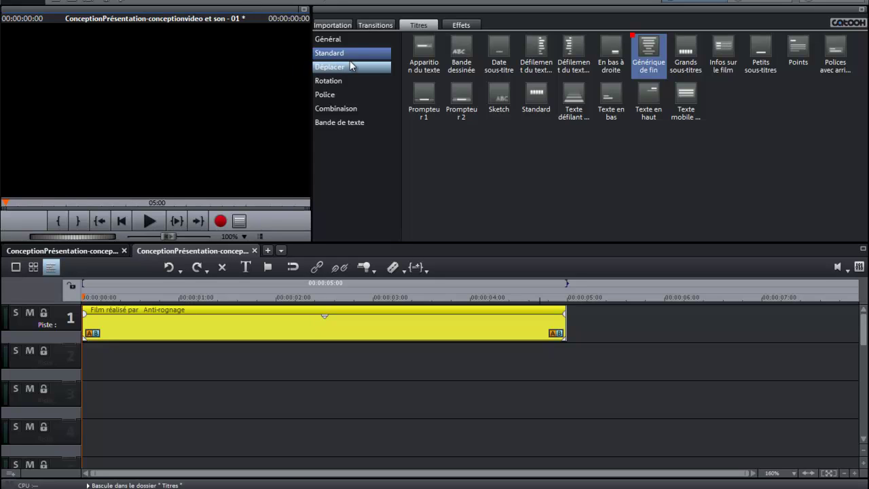
Step: Set the title's animation duration to 8.0 seconds and play back the slower roll
left_click(336, 40)
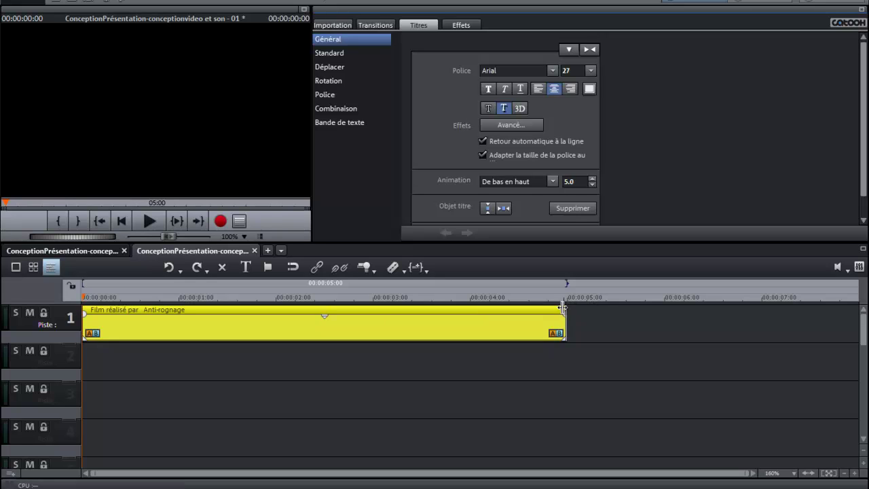
left_click(592, 179)
left_click(592, 179)
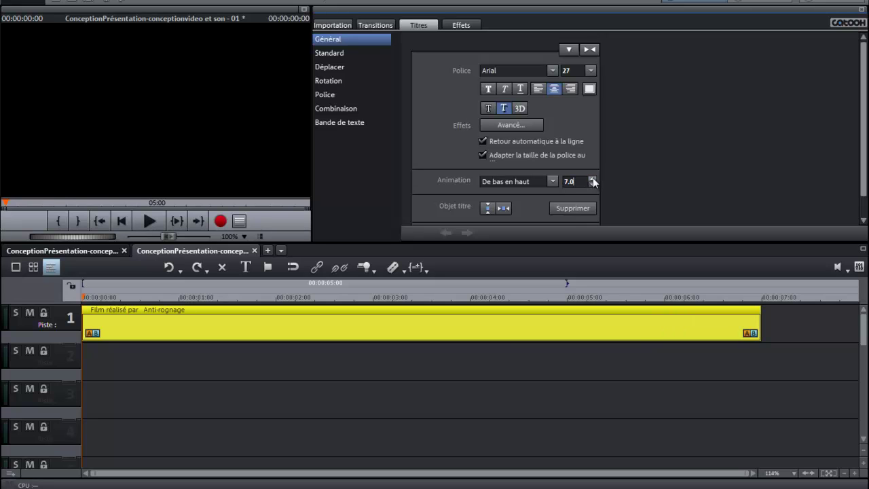
left_click(593, 178)
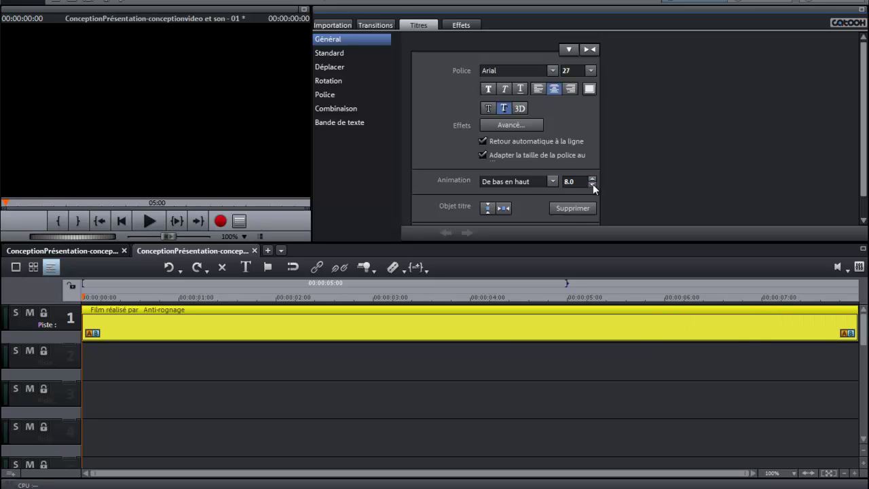
left_click(593, 184)
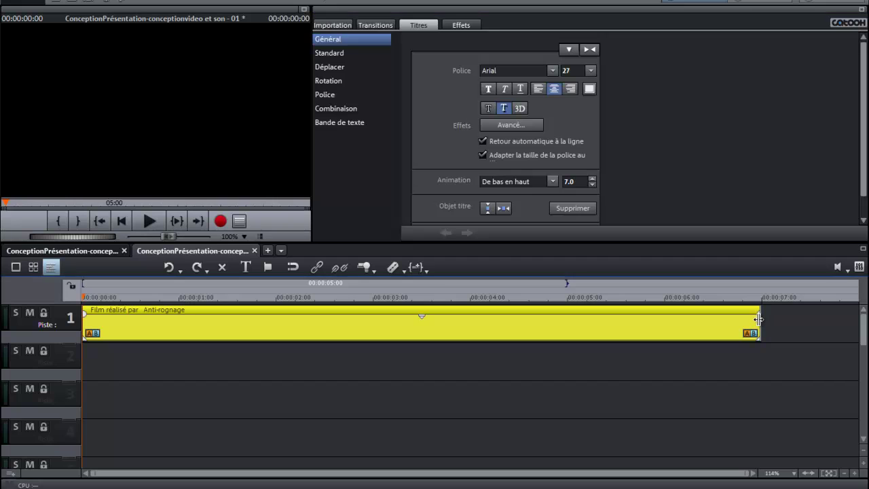
left_click_drag(759, 319, 672, 288)
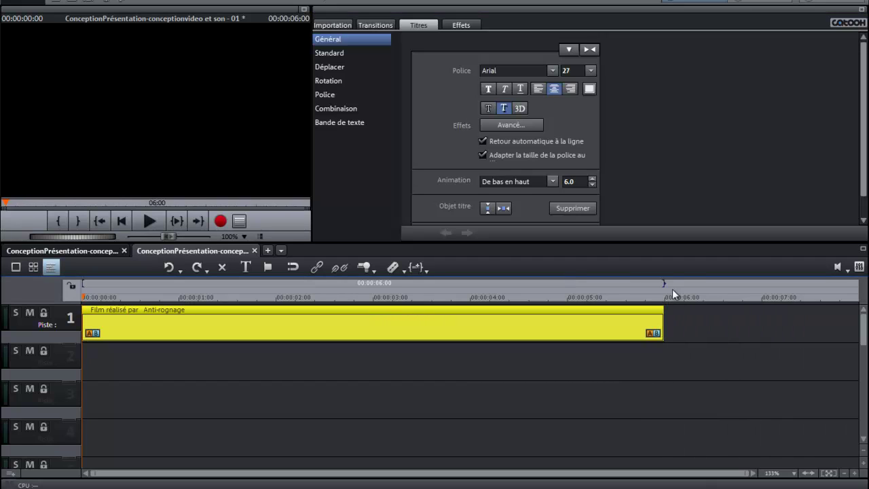
left_click(592, 179)
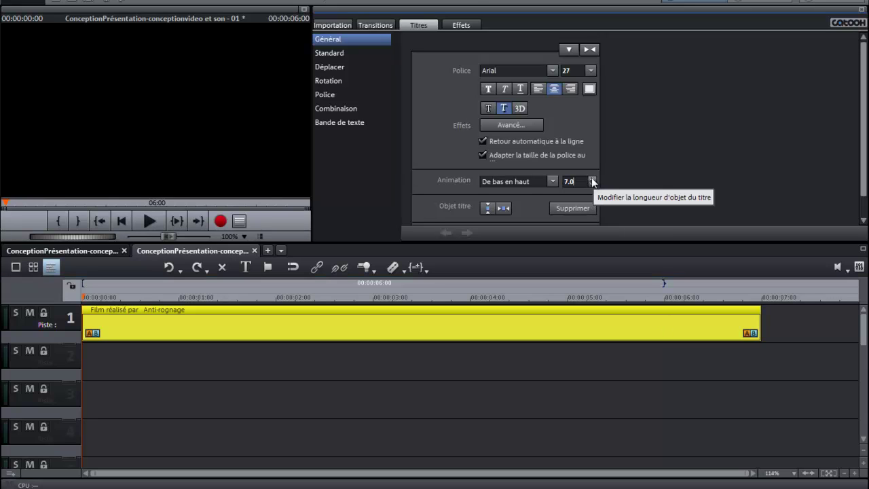
left_click(592, 179)
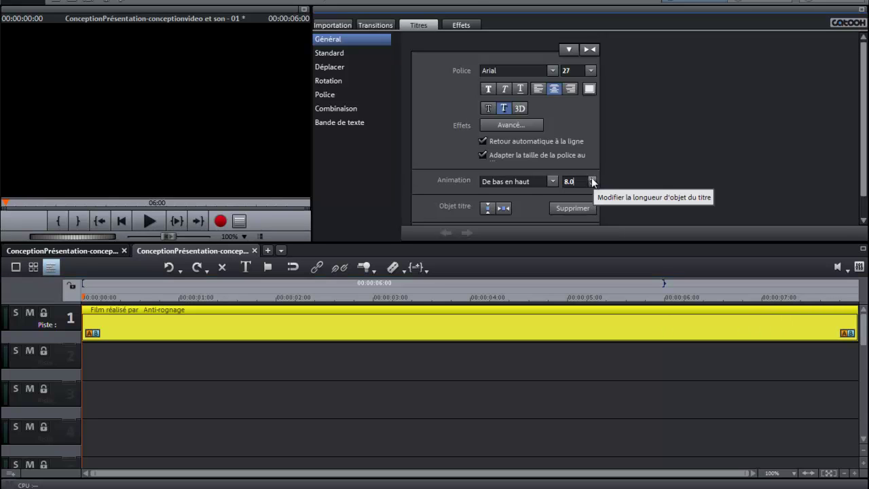
left_click(149, 221)
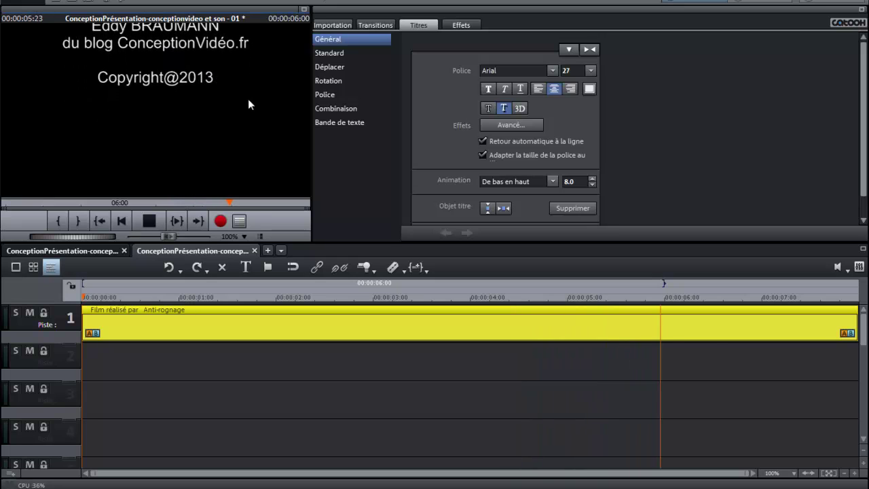
left_click(149, 221)
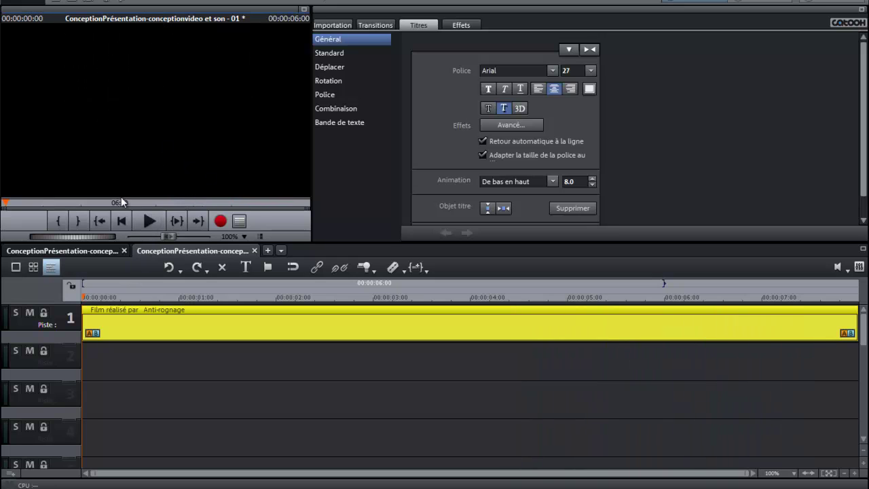
left_click_drag(88, 298, 400, 303)
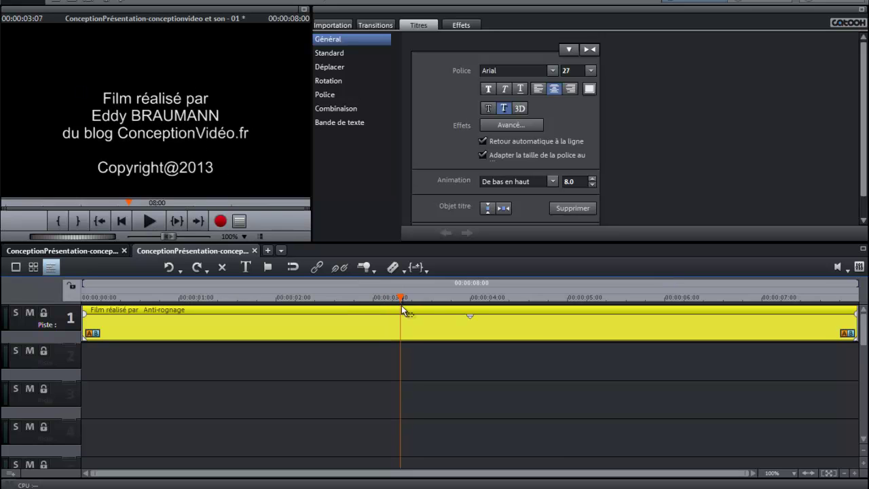
left_click_drag(401, 296, 415, 296)
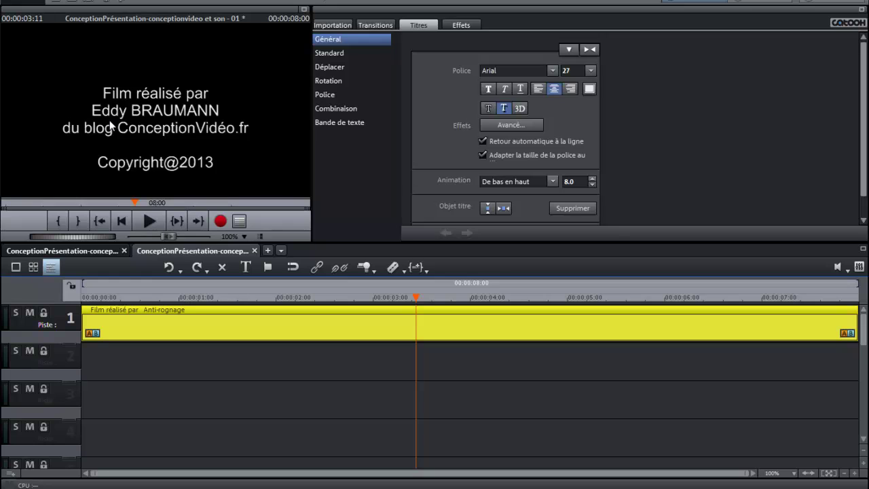
double_click(188, 127)
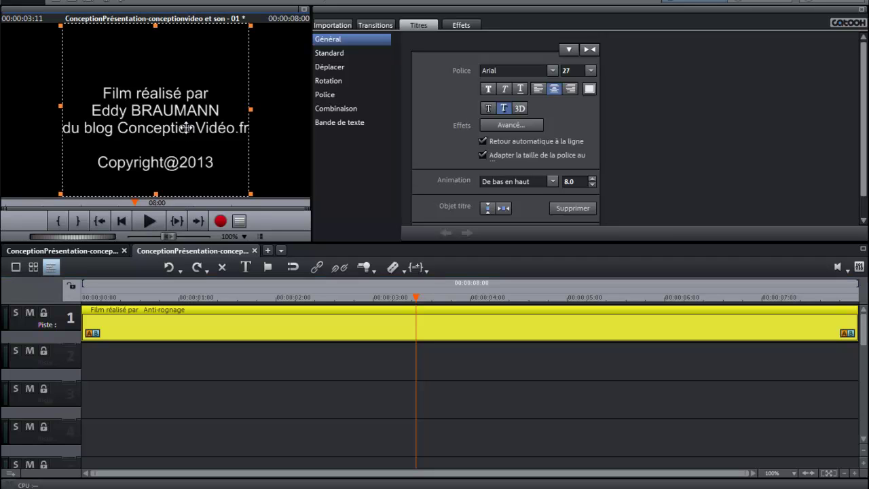
key("ctrl+a")
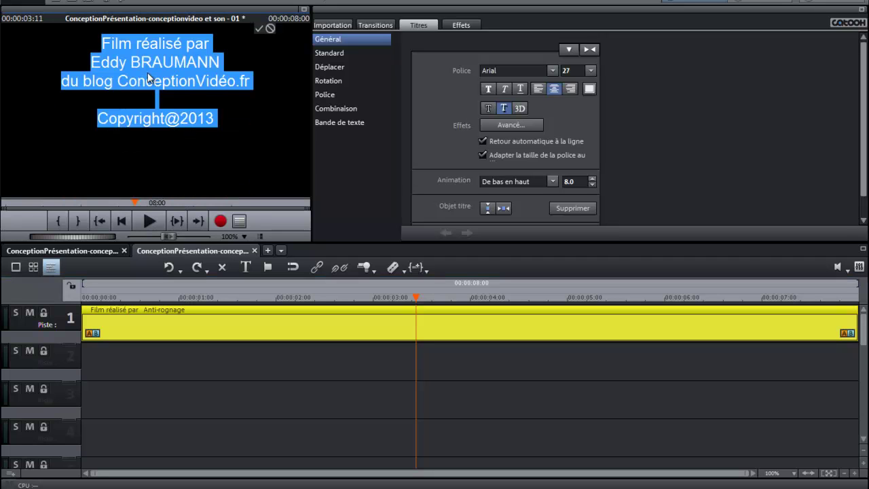
left_click(139, 80)
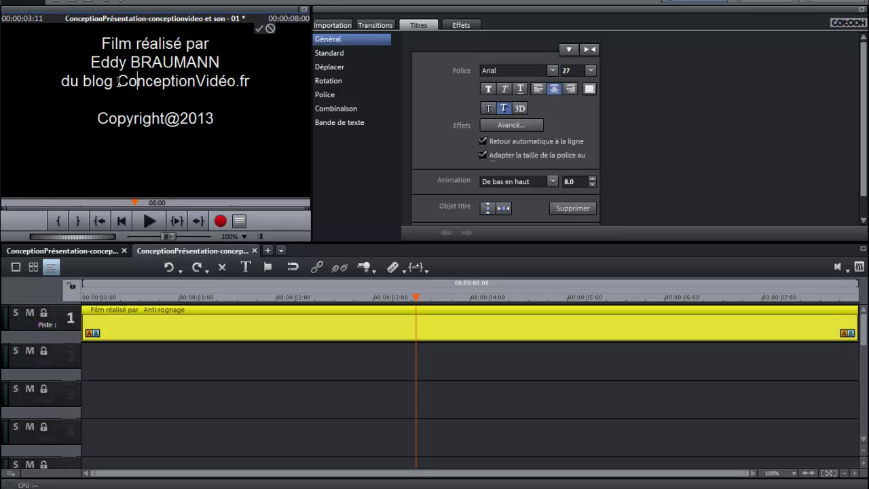
left_click(118, 82)
type("http:")
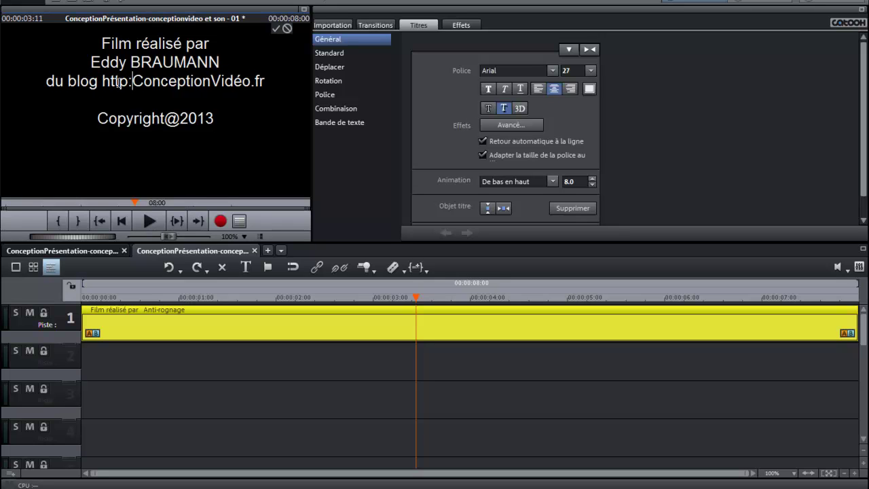
type("//")
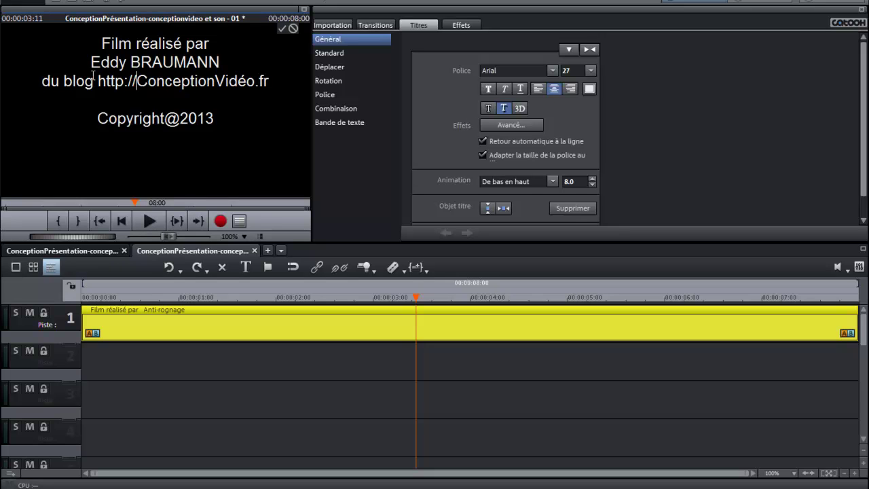
type("www.")
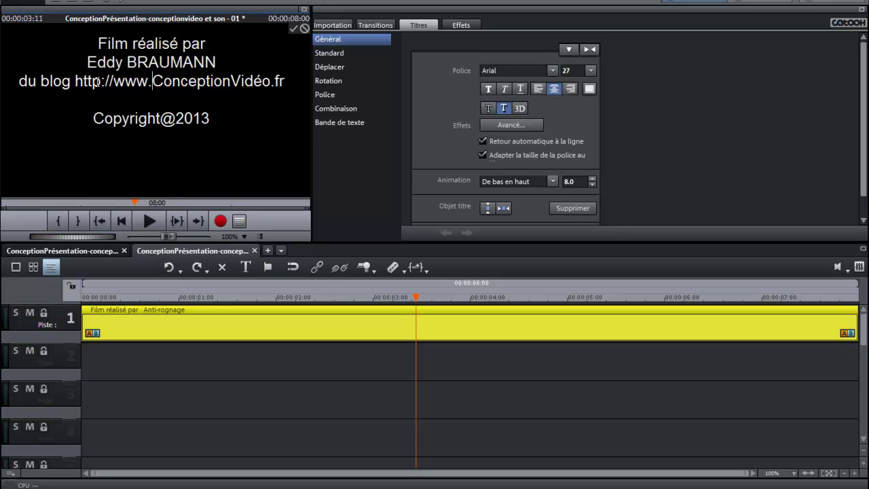
key("BackSpace")
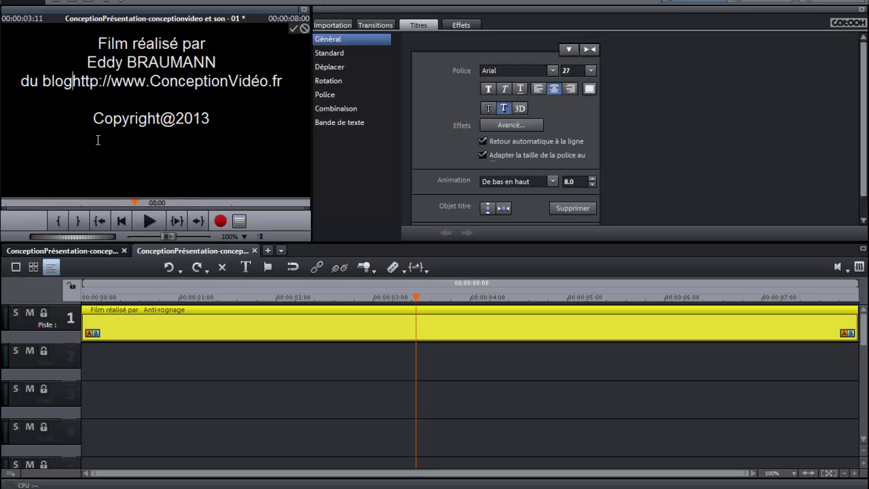
key("Return")
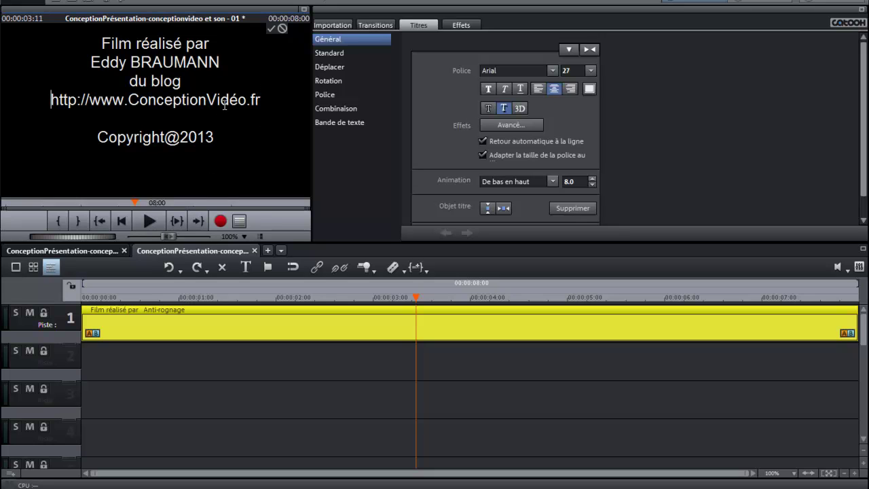
left_click(271, 29)
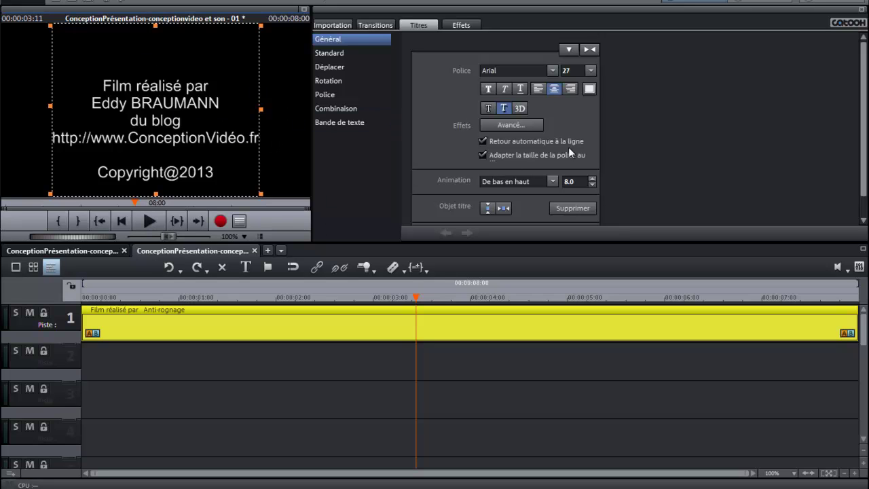
Step: Nudge the title right, then undo so its X-pos animation is removed
left_click_drag(206, 110, 226, 113)
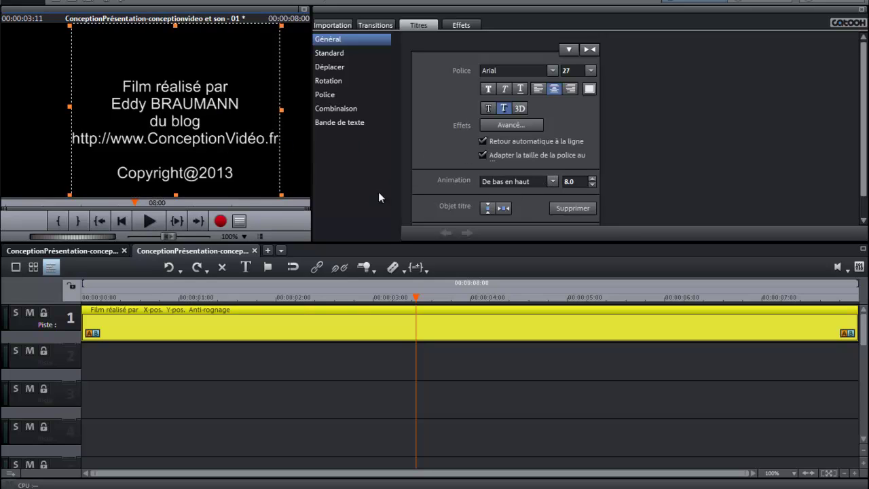
left_click(503, 209)
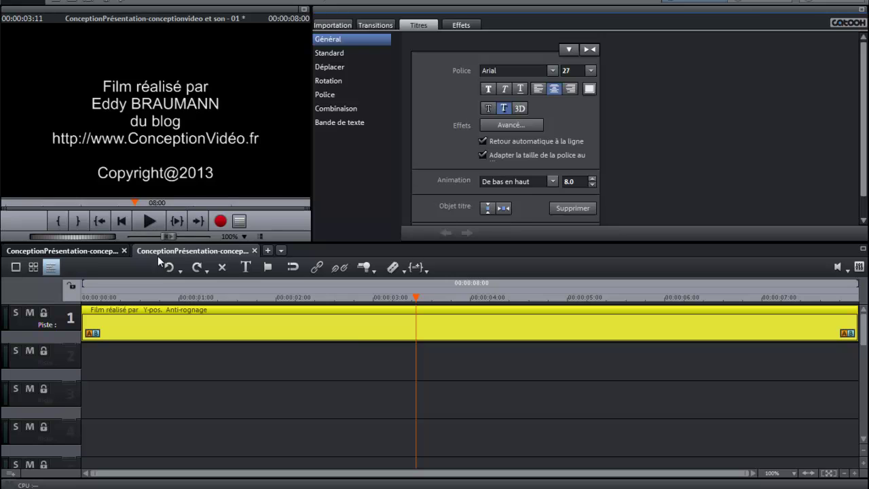
left_click(173, 267)
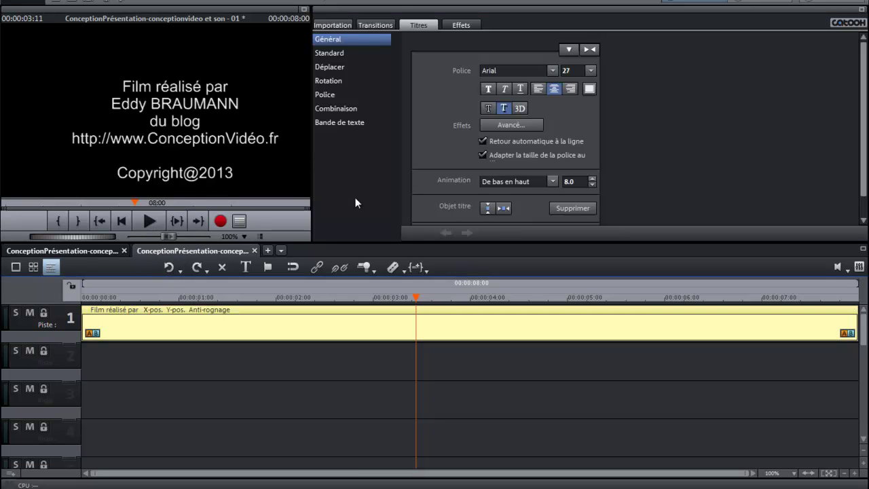
left_click(504, 208)
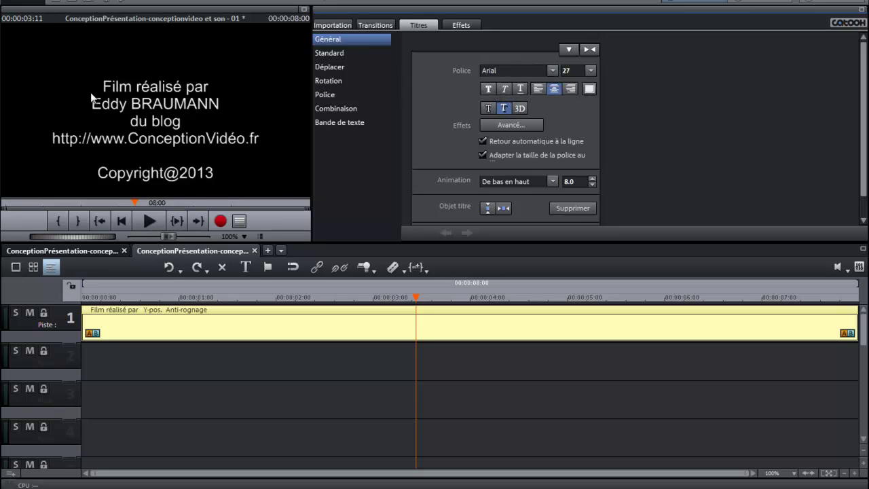
Step: Set the whole credits text to the Autumn font
left_click(126, 87)
double_click(135, 87)
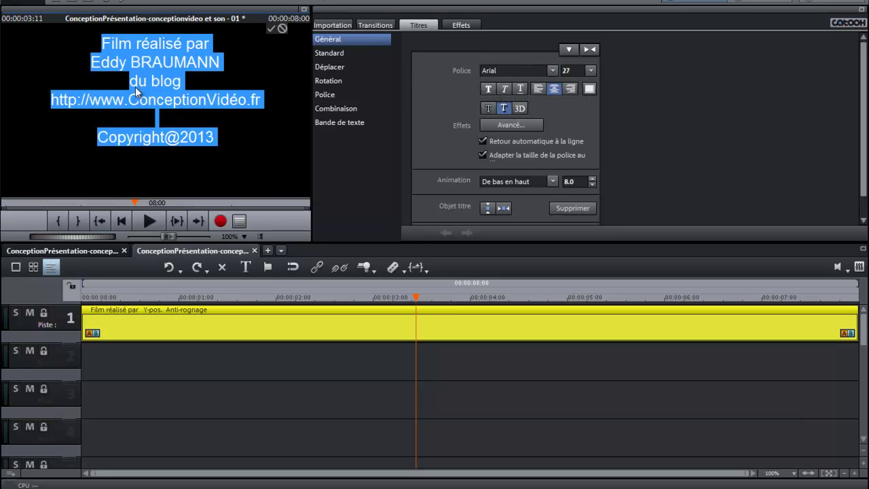
left_click(552, 71)
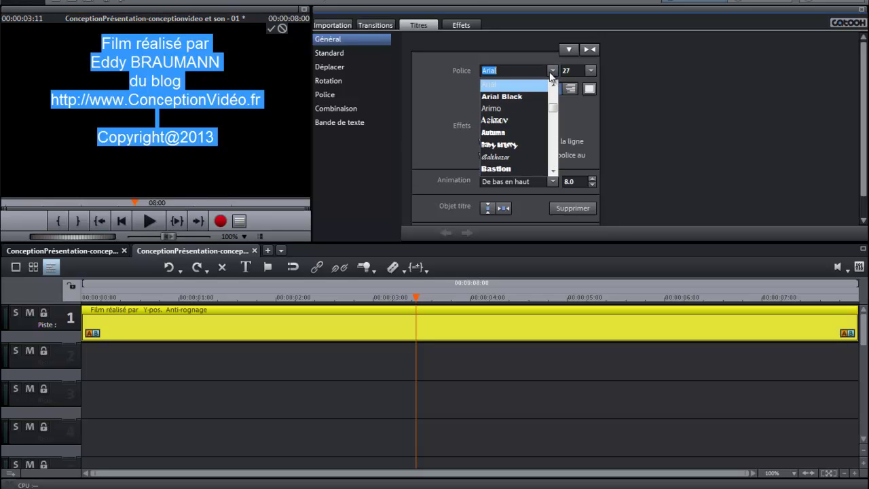
left_click(511, 133)
left_click(205, 138)
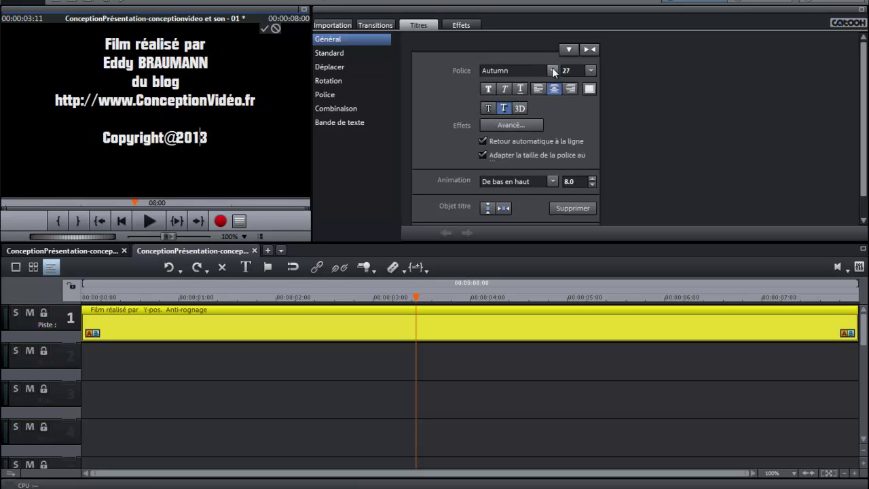
left_click(553, 70)
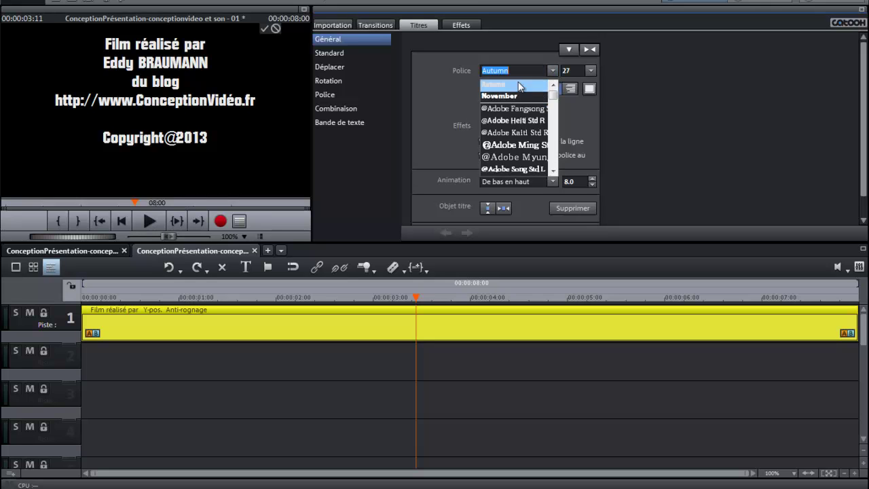
left_click(522, 145)
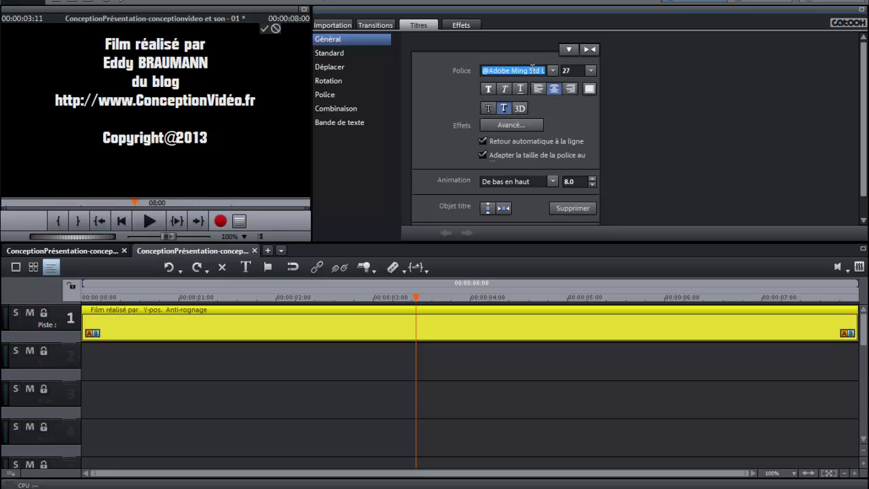
left_click(169, 267)
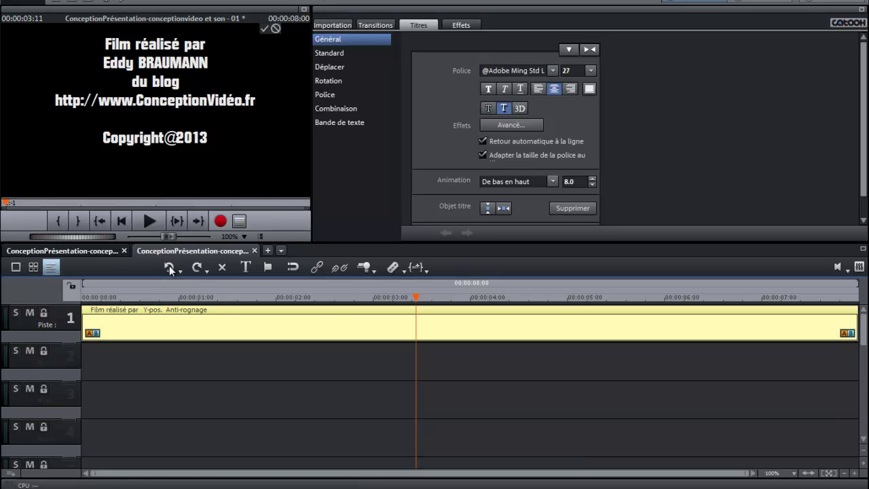
left_click(169, 266)
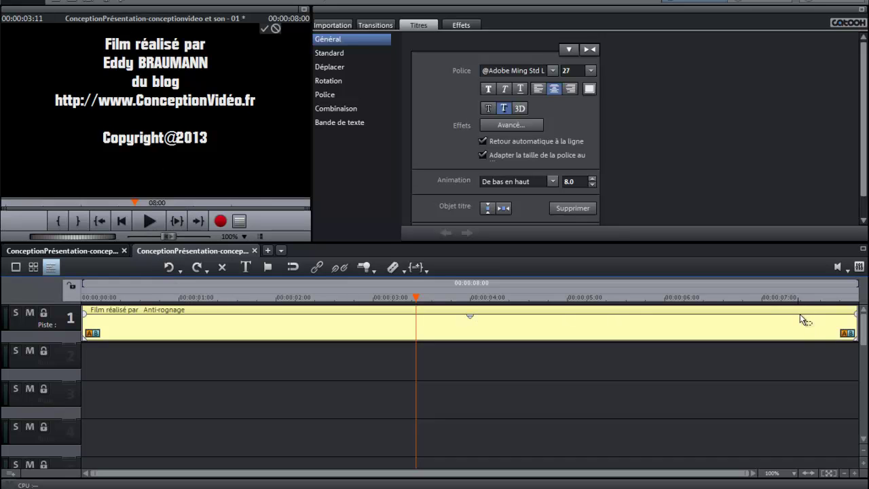
left_click(553, 70)
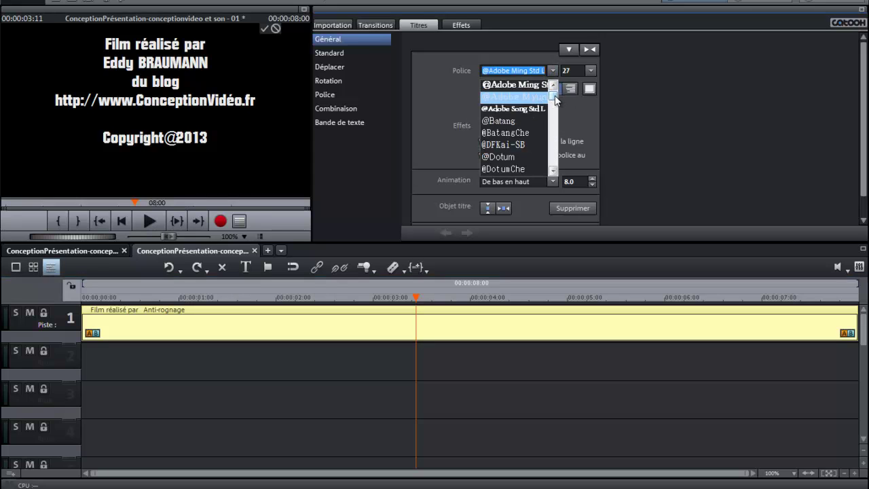
left_click_drag(554, 95, 554, 111)
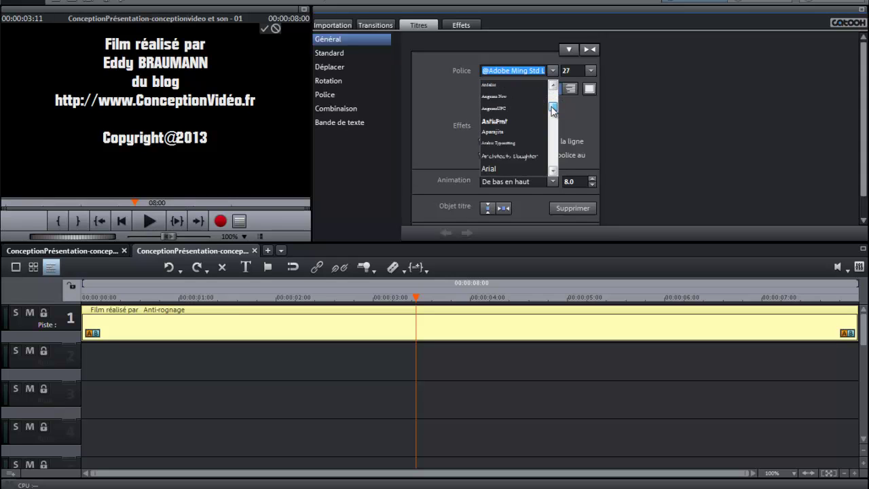
scroll(532, 116, "up", 5)
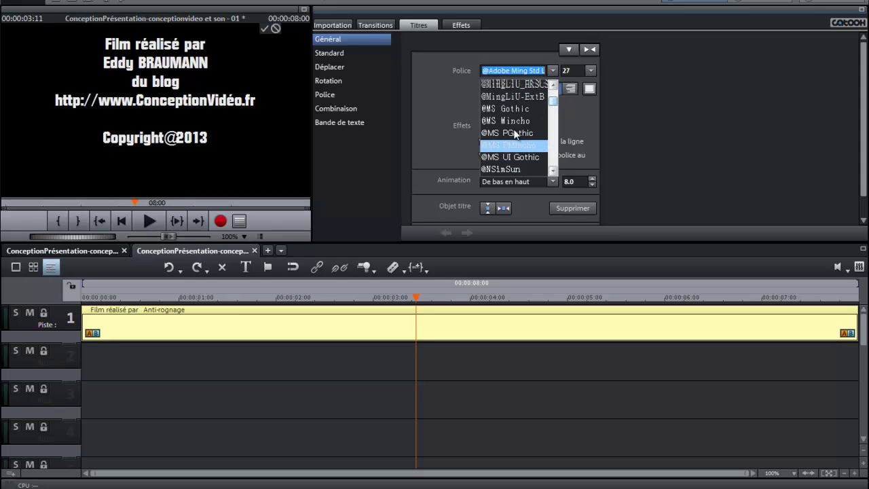
scroll(514, 134, "up", 5)
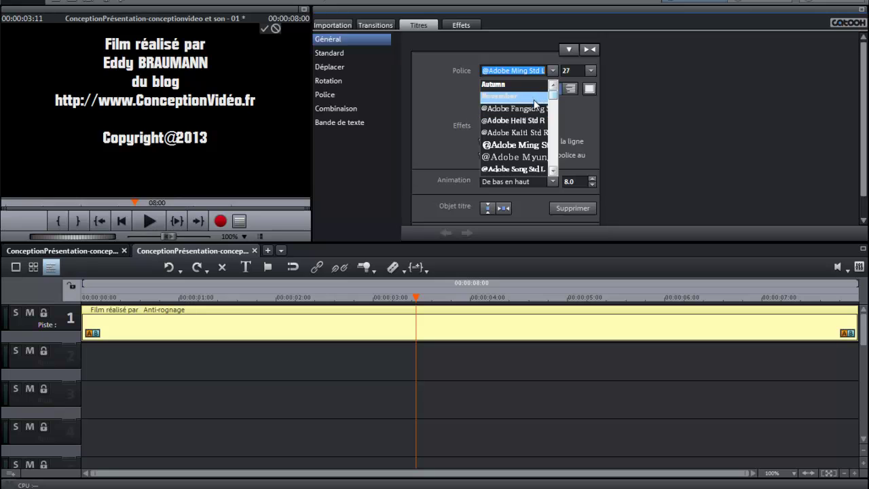
scroll(553, 100, "down", 2)
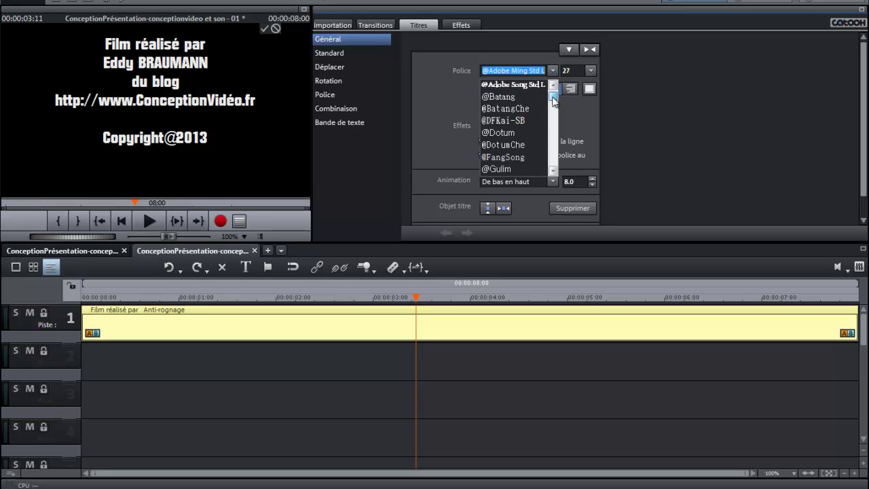
scroll(553, 99, "up", 2)
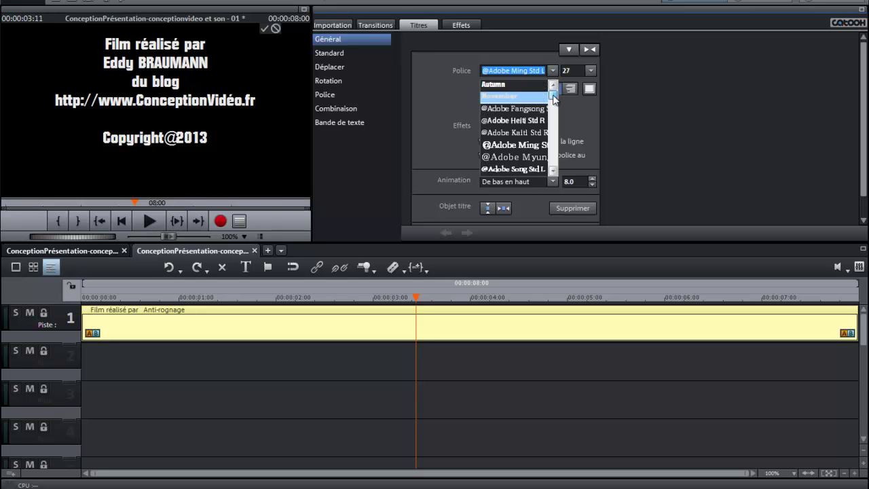
left_click(553, 171)
left_click(553, 171)
left_click(554, 171)
left_click(553, 171)
left_click(553, 171)
left_click(553, 171)
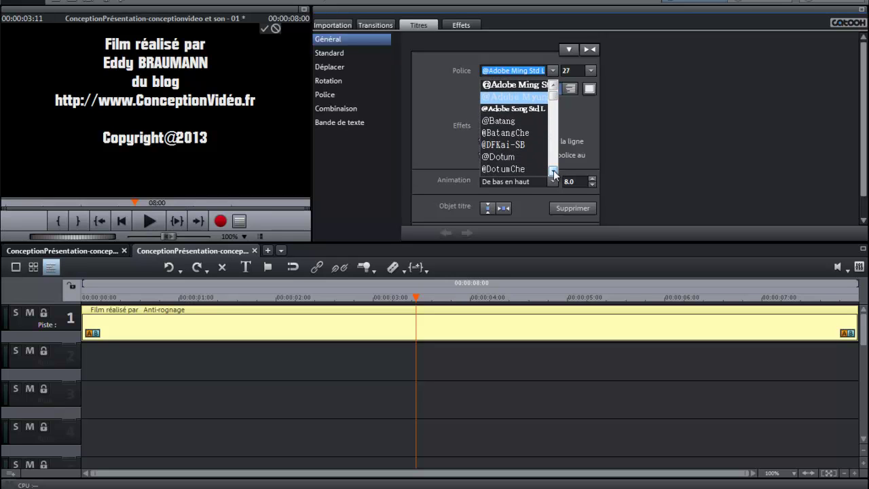
left_click(553, 171)
left_click(554, 171)
scroll(553, 168, "down", 10)
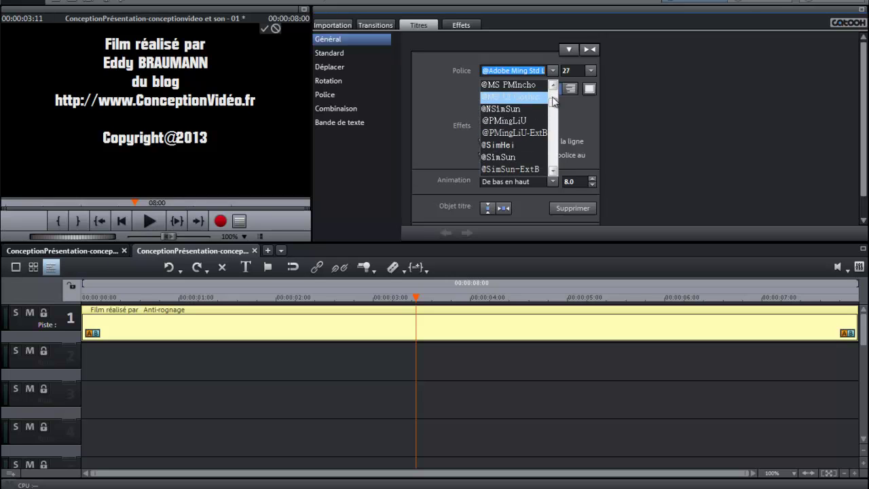
left_click_drag(553, 103, 553, 120)
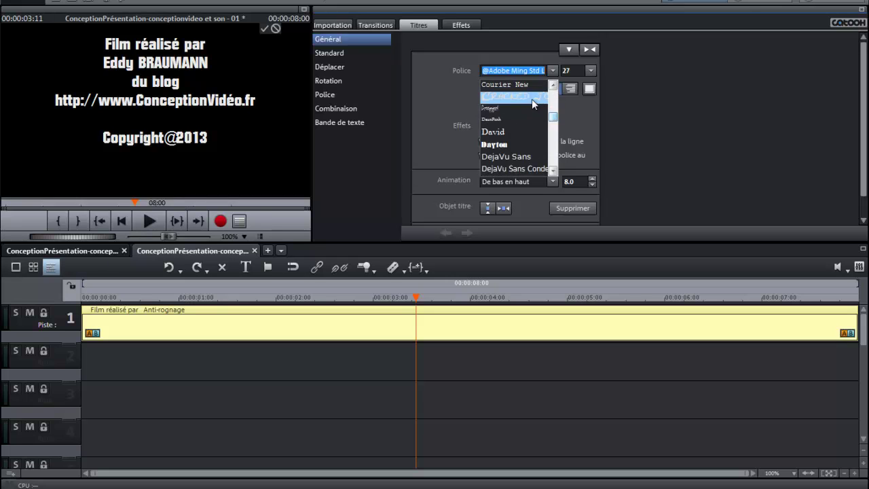
left_click(531, 98)
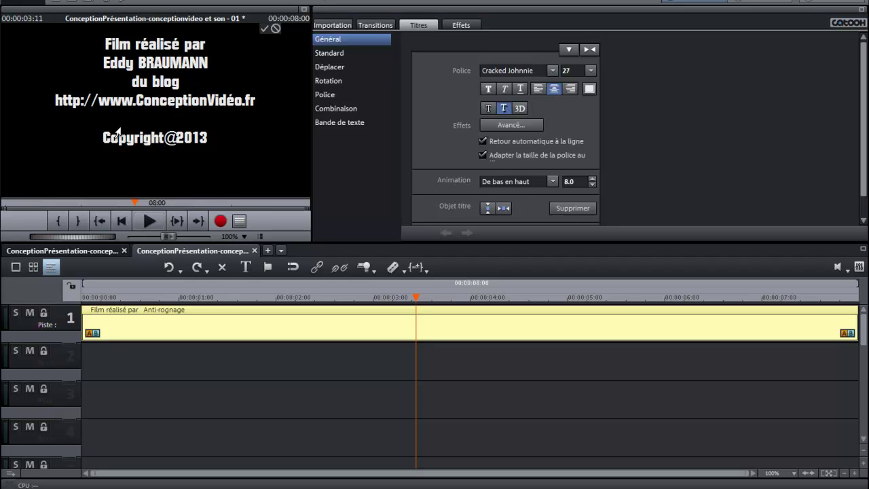
left_click_drag(228, 140, 98, 46)
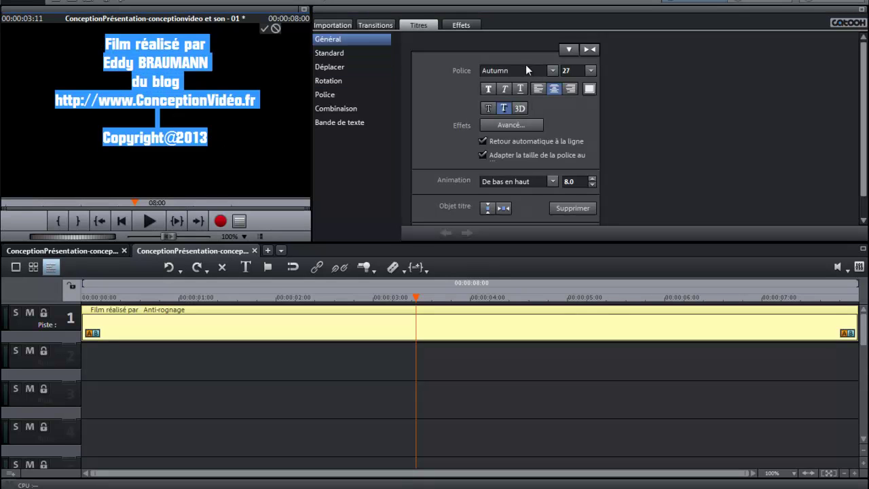
Step: Switch the whole credits text from Autumn to the Arial font
left_click(553, 71)
scroll(546, 139, "down", 3)
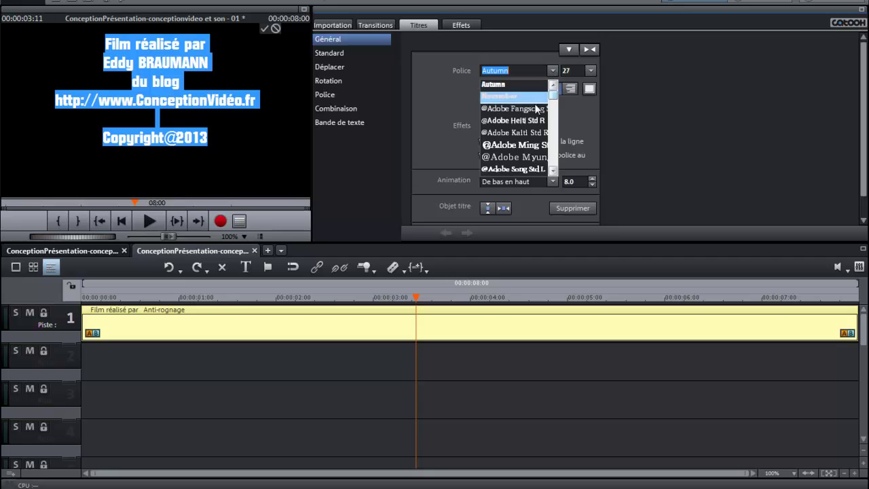
scroll(553, 160, "down", 8)
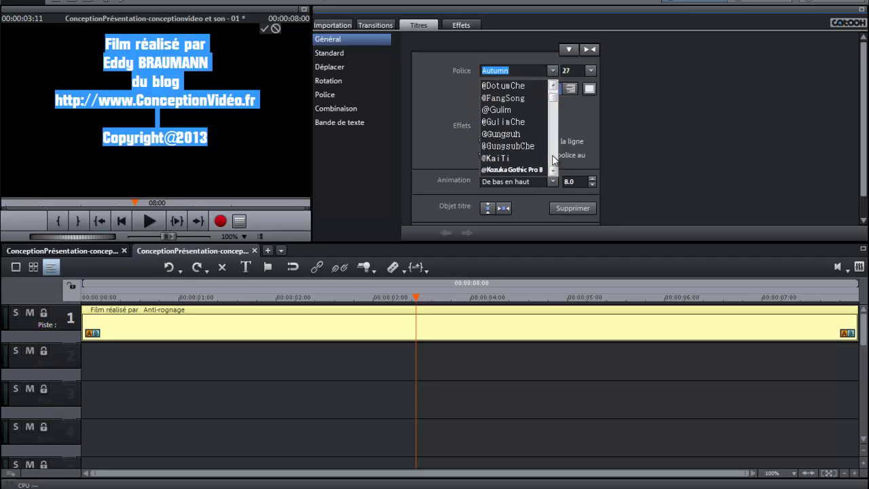
scroll(553, 162, "down", 3)
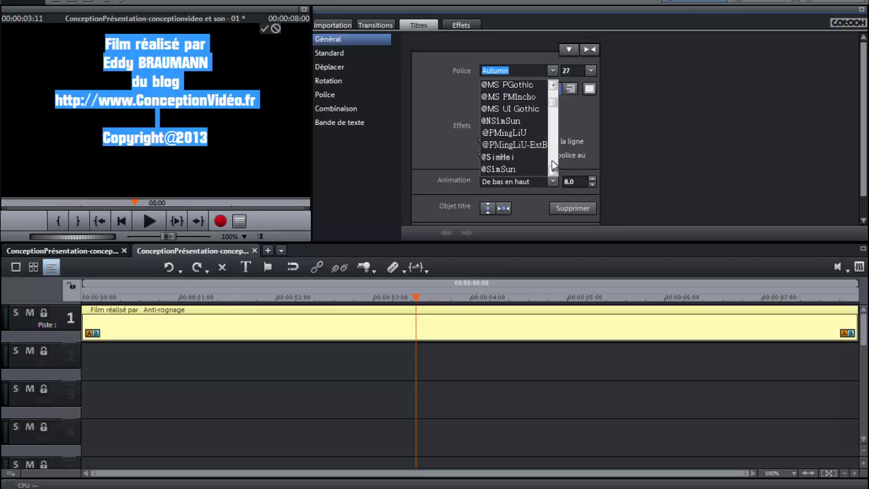
scroll(553, 160, "down", 3)
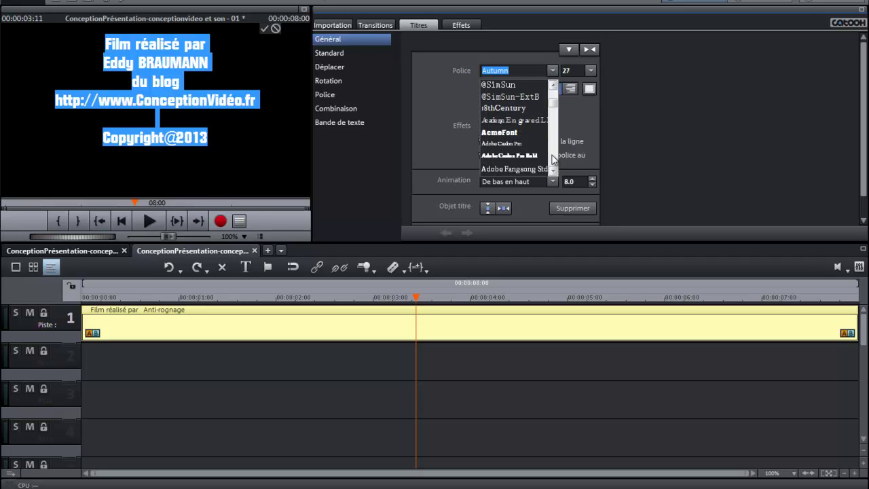
scroll(553, 158, "down", 3)
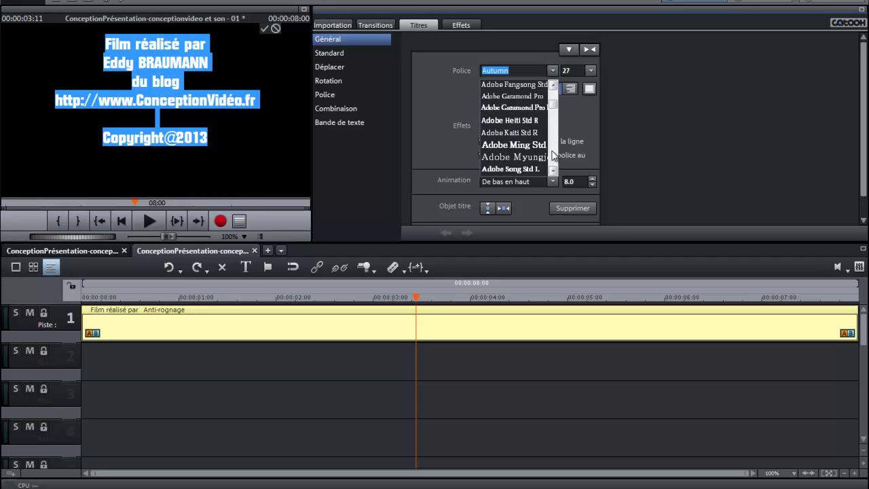
scroll(553, 155, "down", 3)
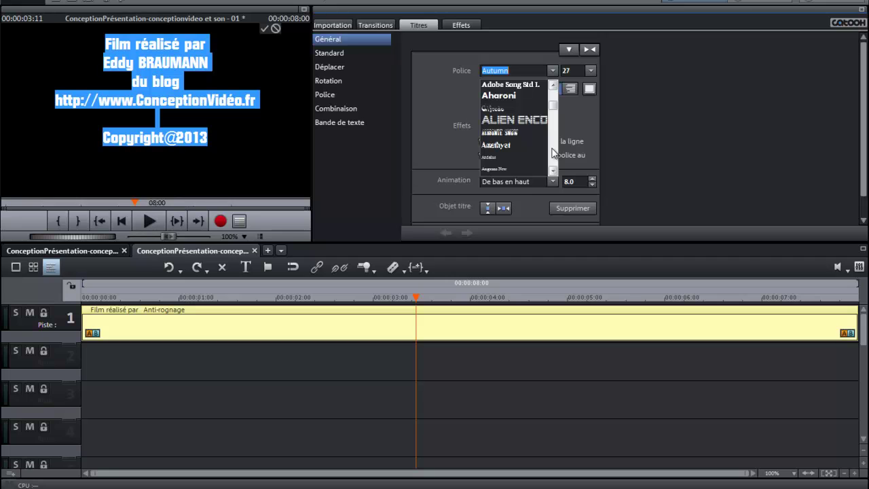
scroll(553, 154, "down", 3)
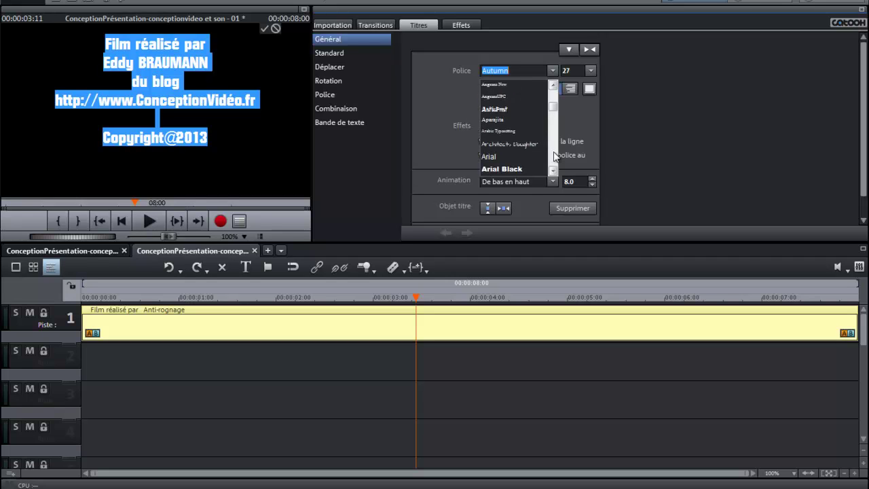
left_click(513, 155)
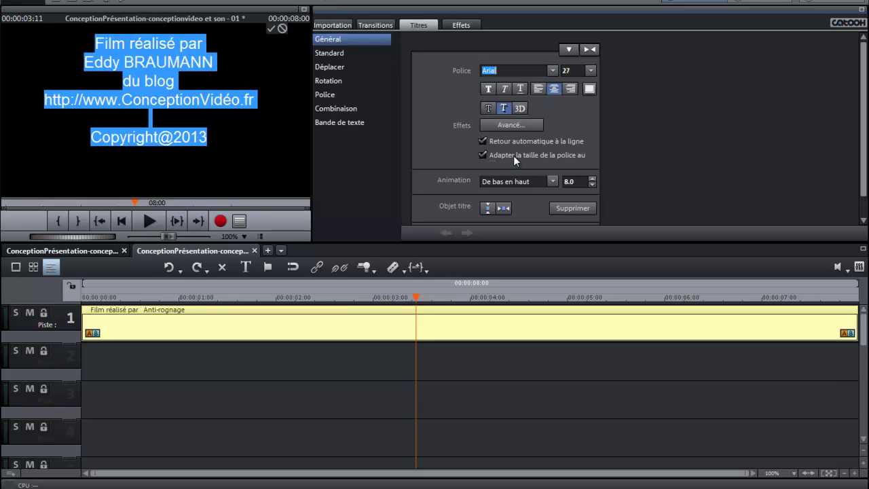
left_click(204, 140)
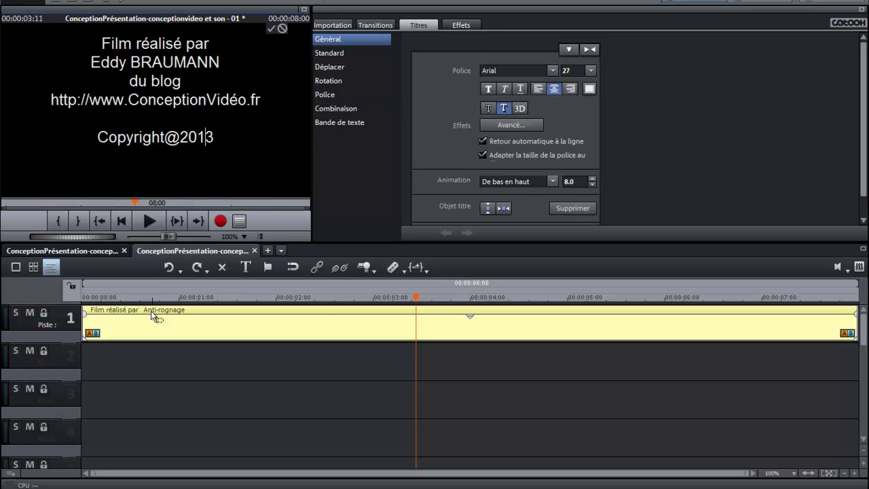
Step: Scrub the scrolling credits from about 2 seconds onward, then bring up the Effets library
left_click(362, 297)
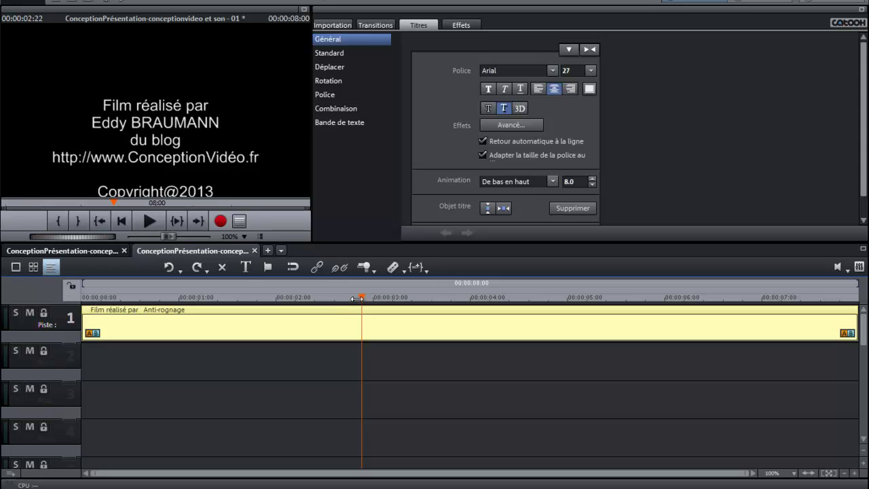
left_click_drag(363, 297, 502, 297)
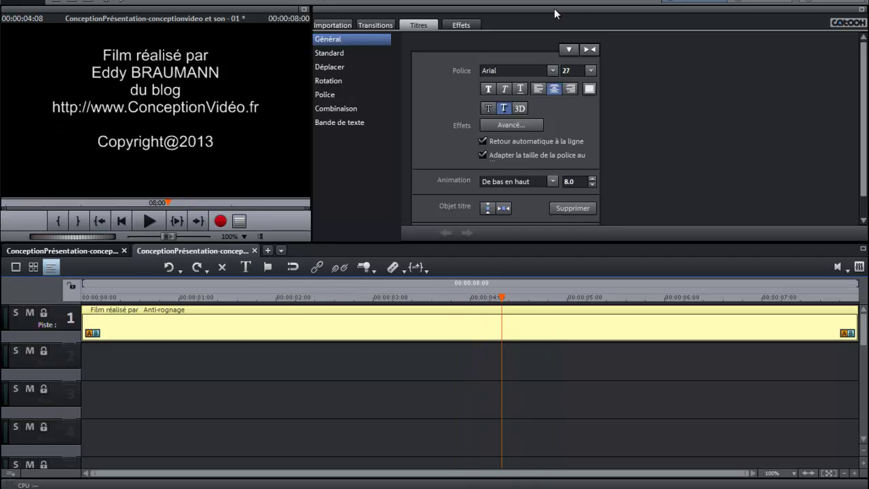
left_click(468, 24)
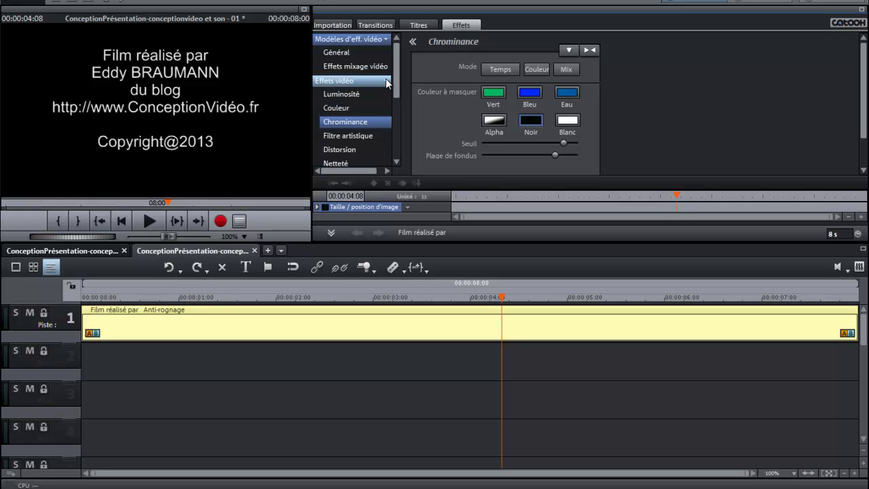
Step: Collapse and re-expand the video effects category, then expand Éléments de design
left_click(386, 82)
left_click(386, 81)
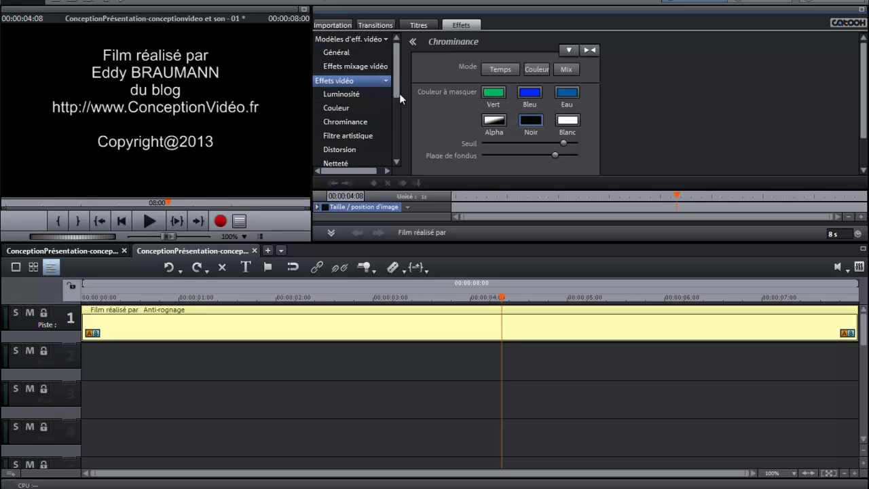
left_click_drag(398, 92, 398, 148)
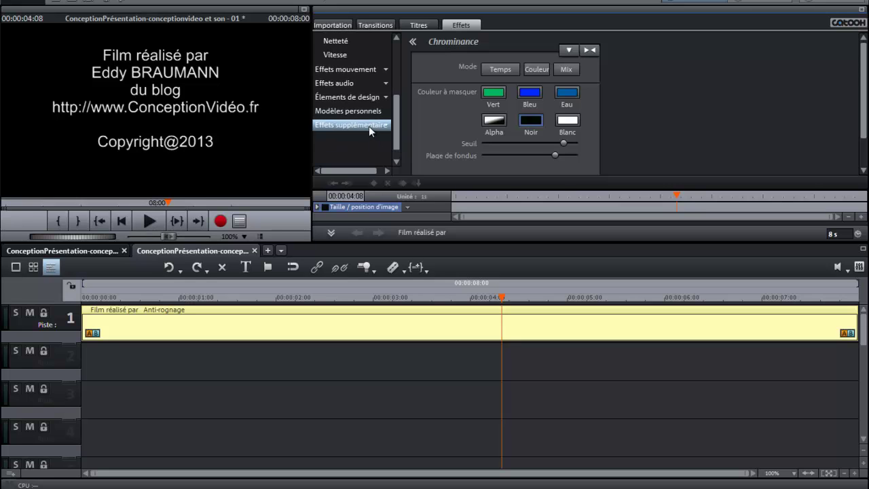
left_click(385, 99)
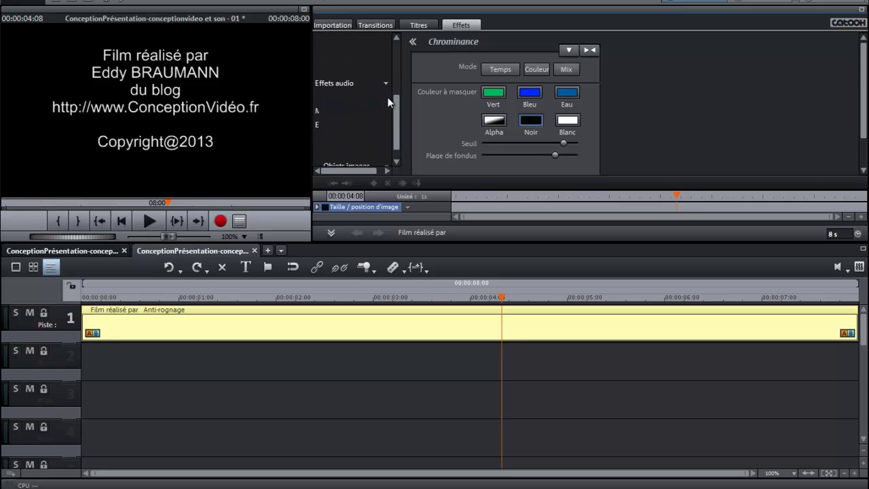
left_click_drag(395, 98, 392, 100)
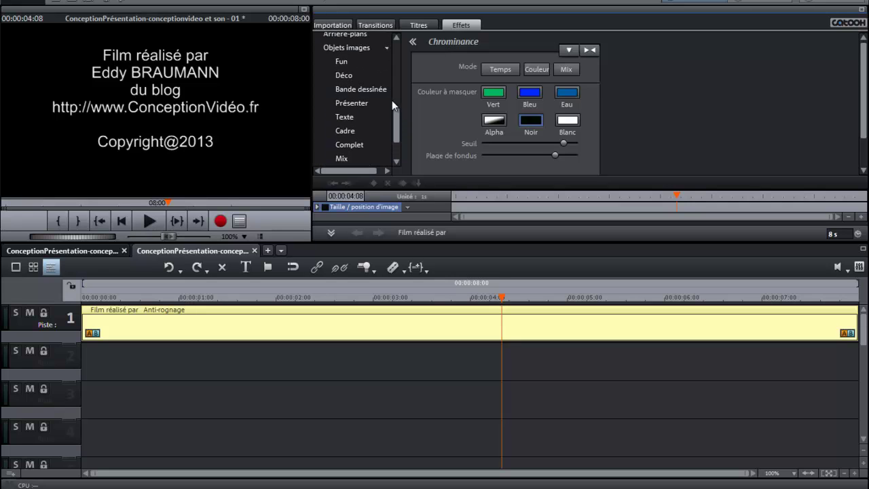
Step: Look through the Complet, Texte and Fun image object sets, then show the Arrière-plans backgrounds
left_click(363, 144)
left_click_drag(395, 169, 396, 175)
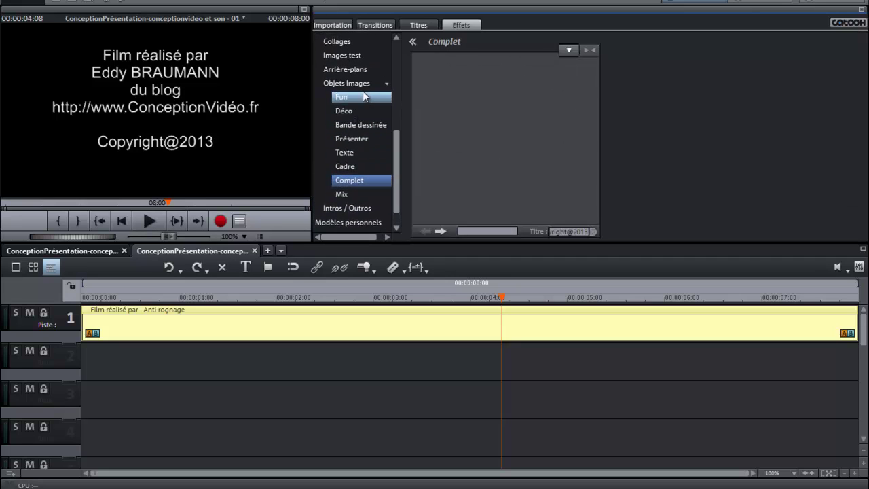
left_click(362, 154)
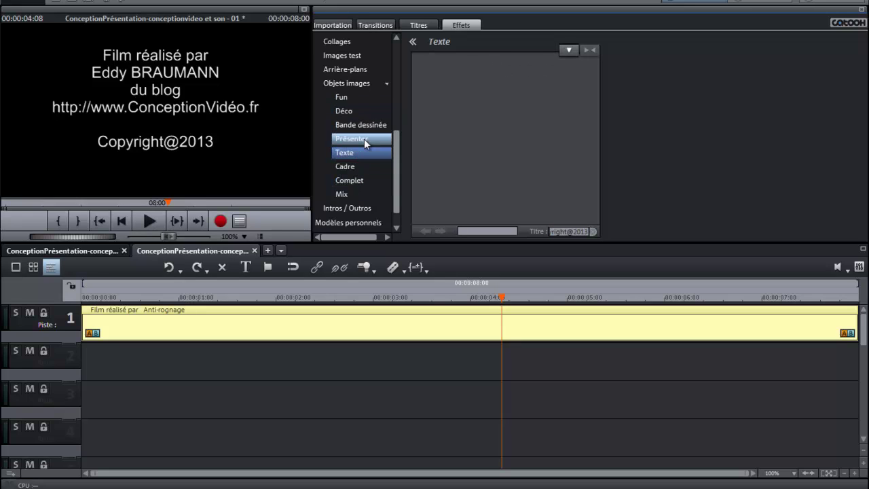
left_click(364, 97)
left_click(364, 84)
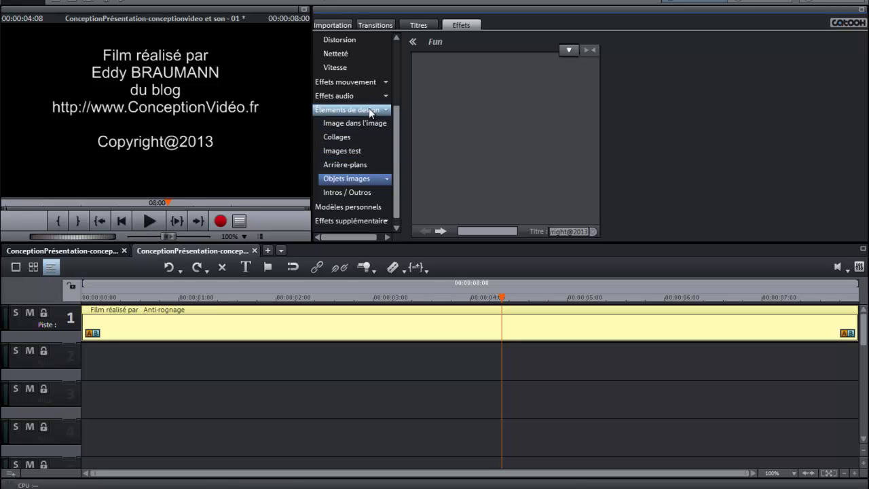
left_click(358, 164)
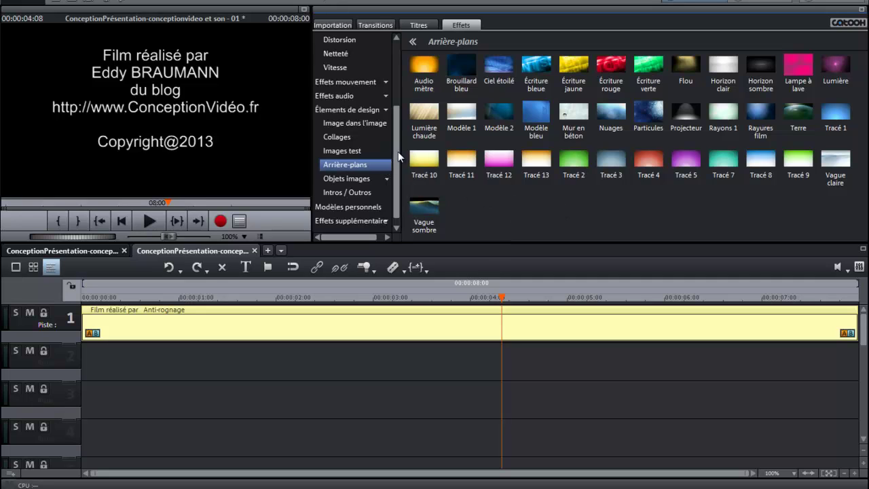
Step: Select the Ciel étoilé starry-sky background and preview it
left_click_drag(398, 151, 393, 181)
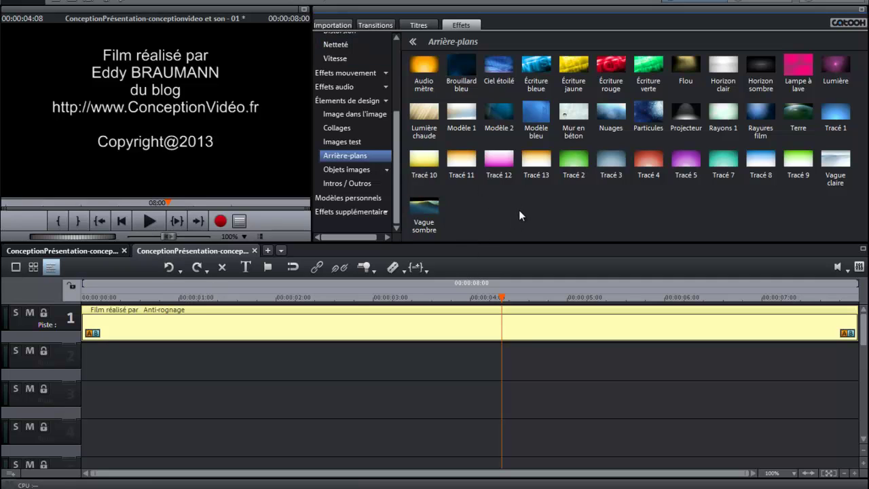
left_click(499, 67)
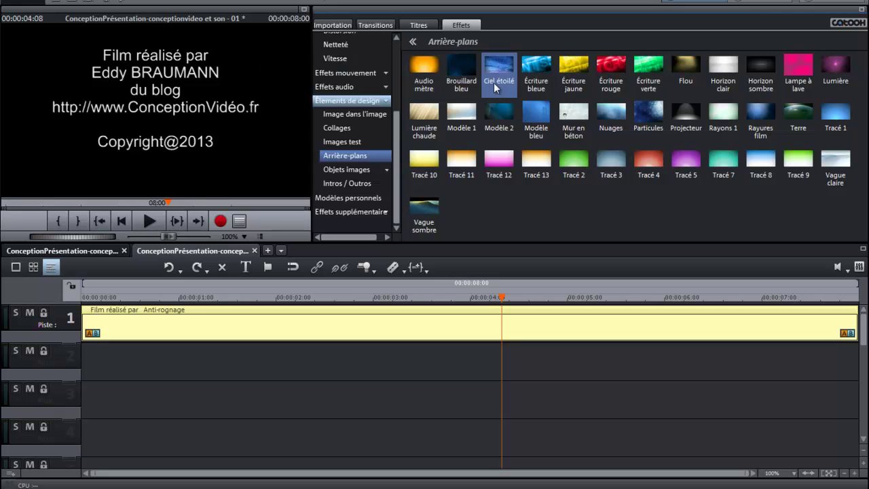
left_click(502, 62)
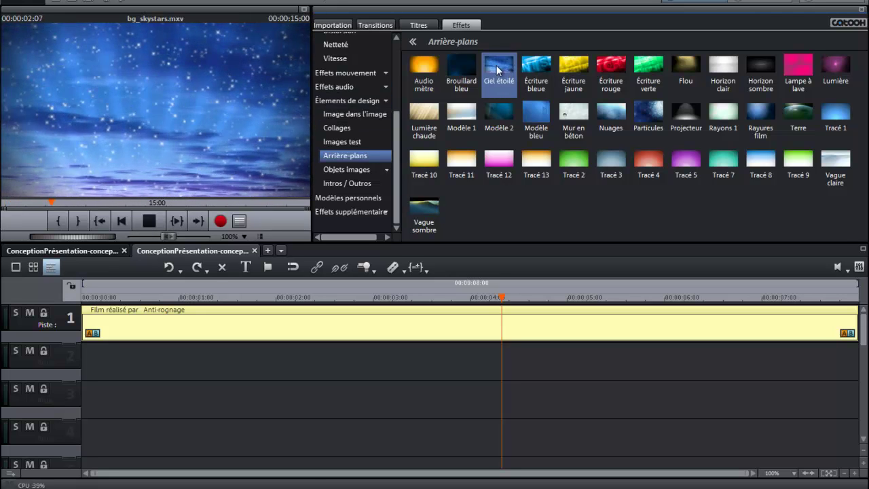
left_click(148, 220)
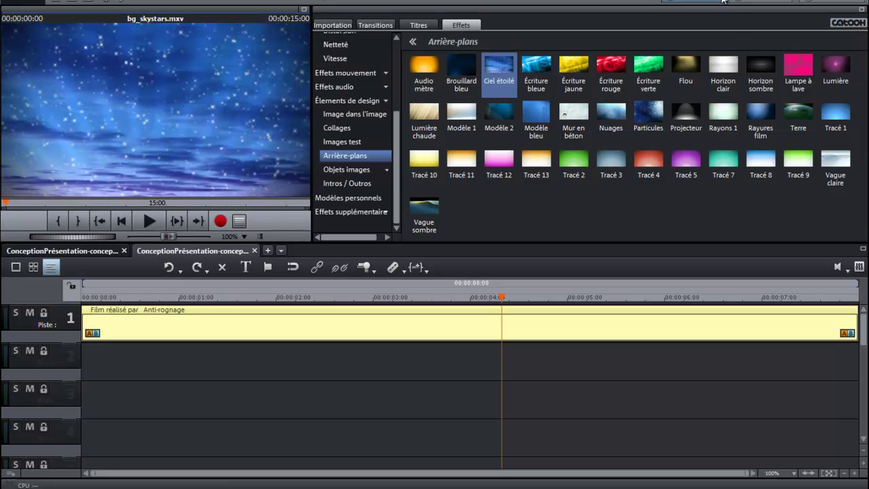
Step: Compare the Particules preview, then return to Ciel étoilé and drag it onto track 2
left_click(651, 112)
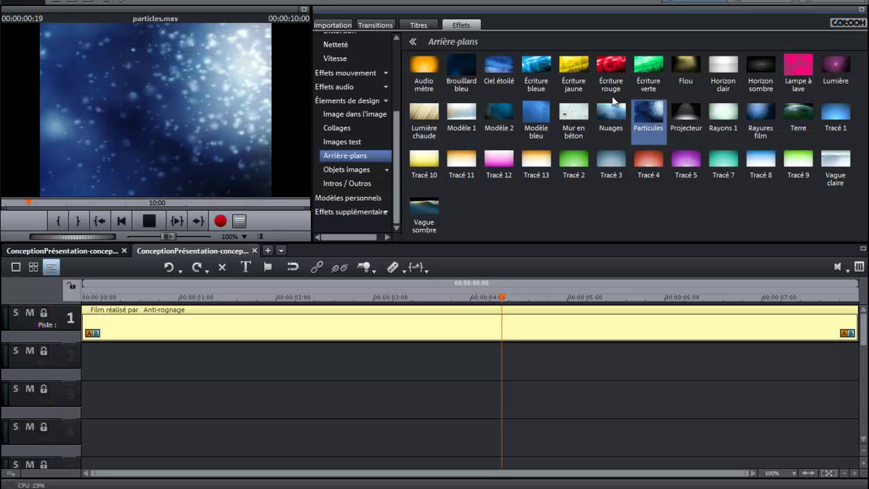
left_click(151, 222)
left_click(504, 61)
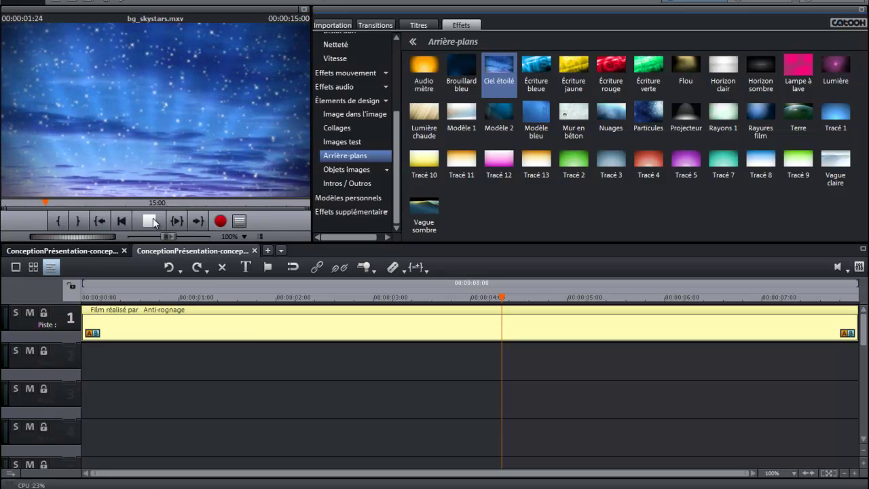
left_click(150, 221)
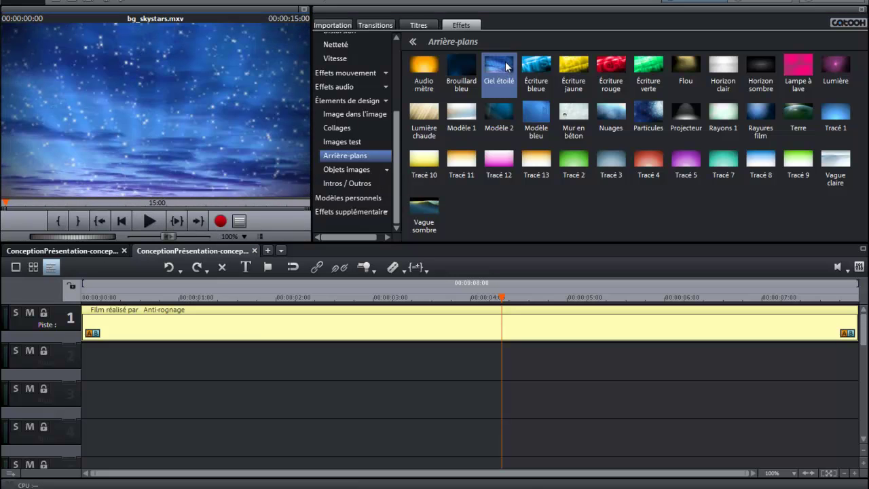
left_click_drag(427, 145, 119, 371)
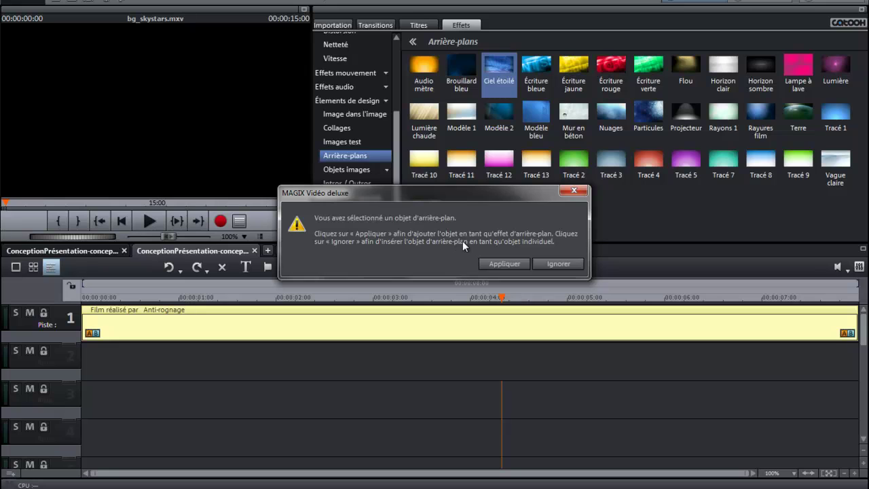
Step: Insert bg_skystars.mxv as a separate clip (Ignorer) and adapt the project resolution to it (Ajuster)
left_click(560, 264)
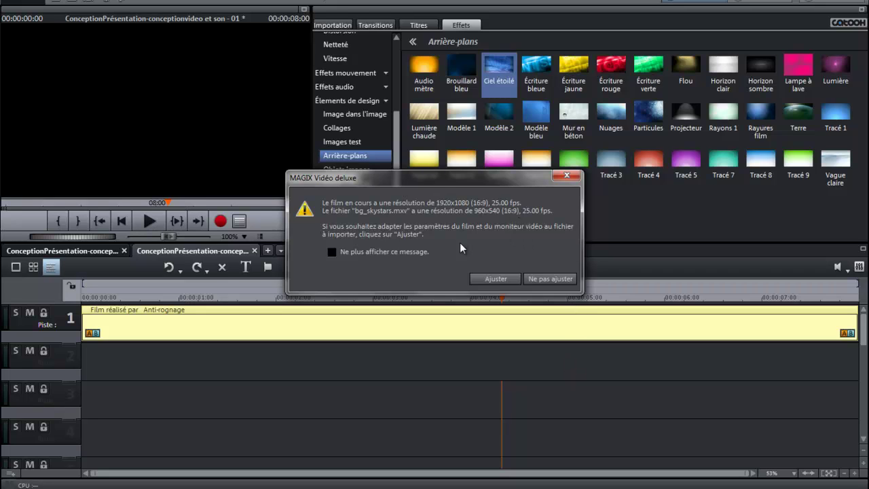
left_click(496, 278)
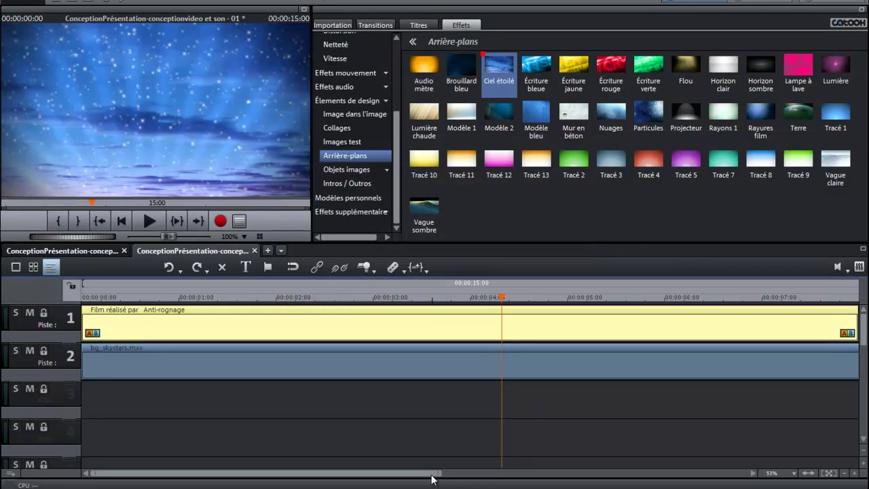
Step: Trim the bg_skystars.mxv clip on track 2 to end at 00:00:08:00
left_click_drag(432, 473, 765, 482)
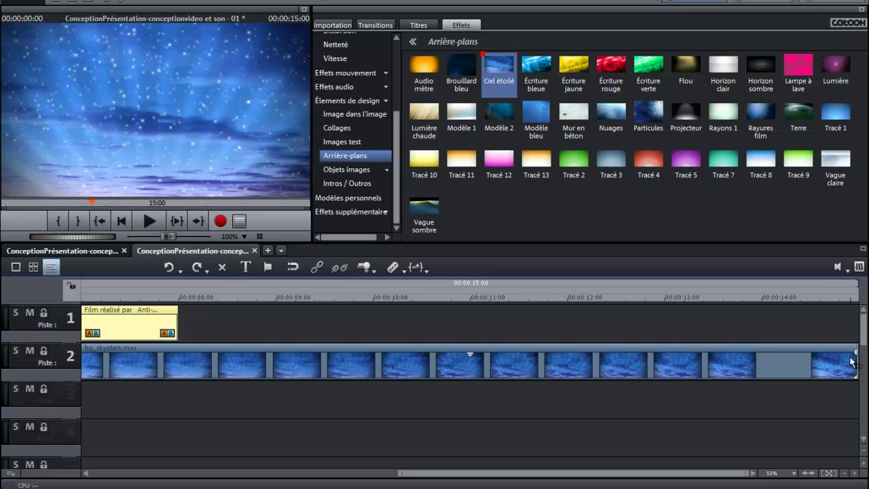
left_click_drag(856, 357, 177, 342)
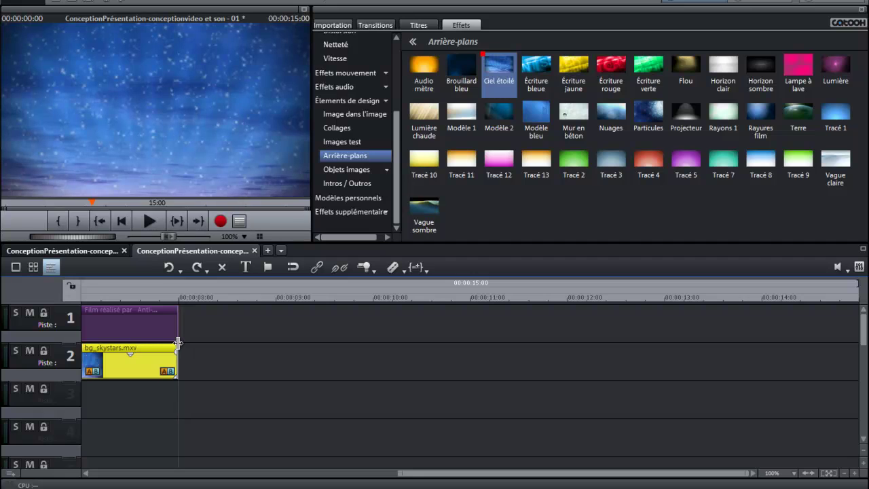
left_click_drag(413, 473, 104, 475)
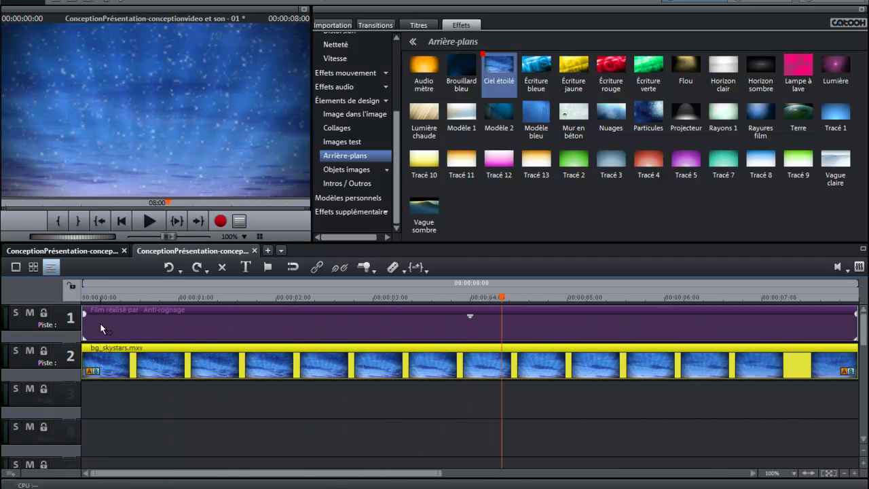
Step: Play the credits over the starry background to check that both clips end together
left_click(172, 324)
left_click(169, 365)
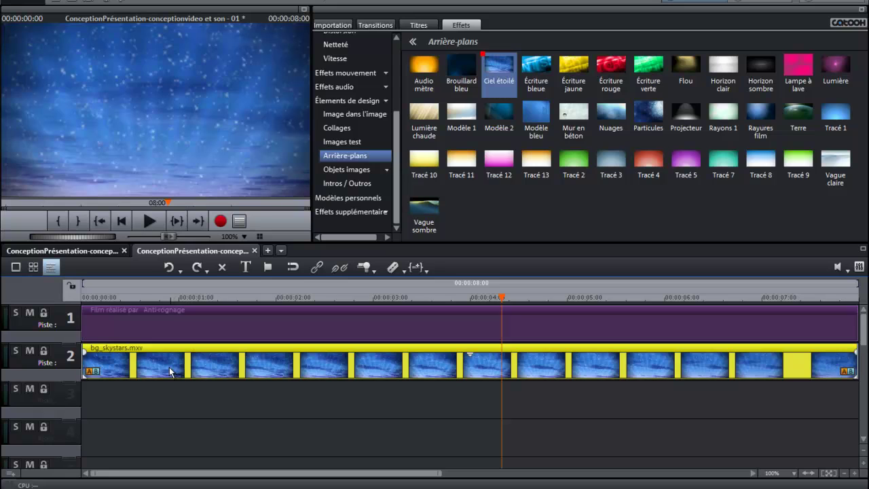
left_click(149, 221)
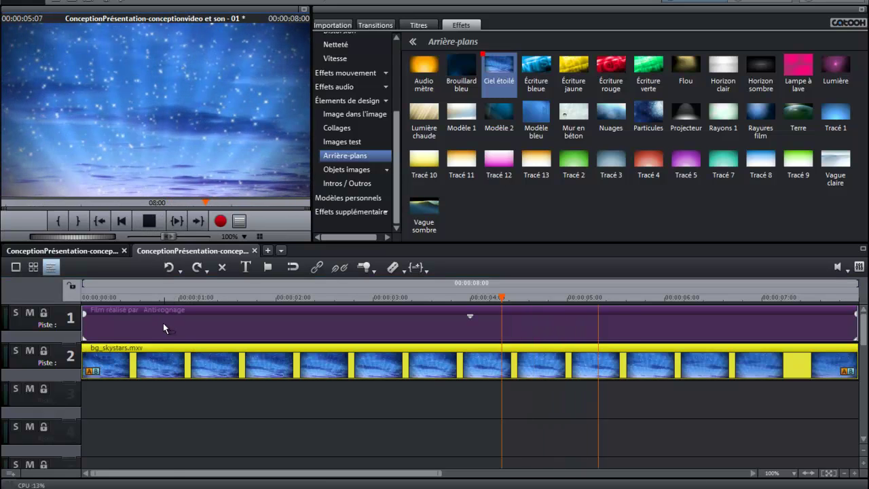
left_click(285, 298)
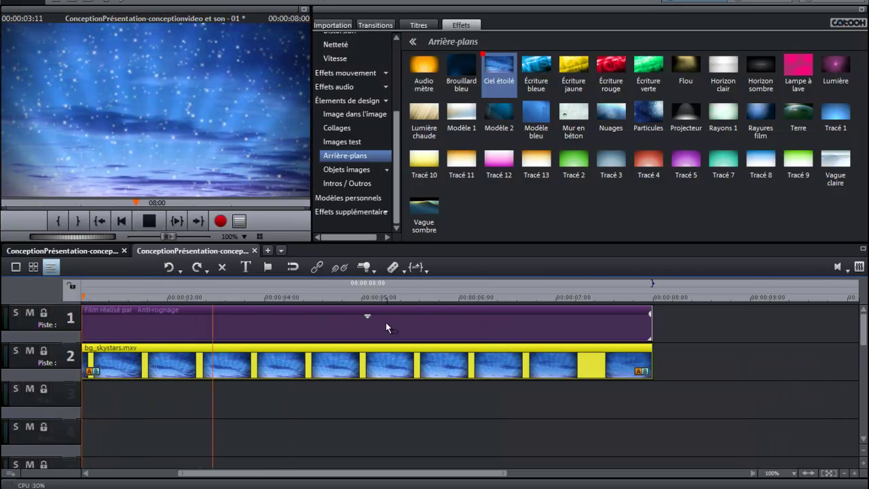
Step: Move the credits title to track 3 and back to track 1, previewing each arrangement
left_click(149, 220)
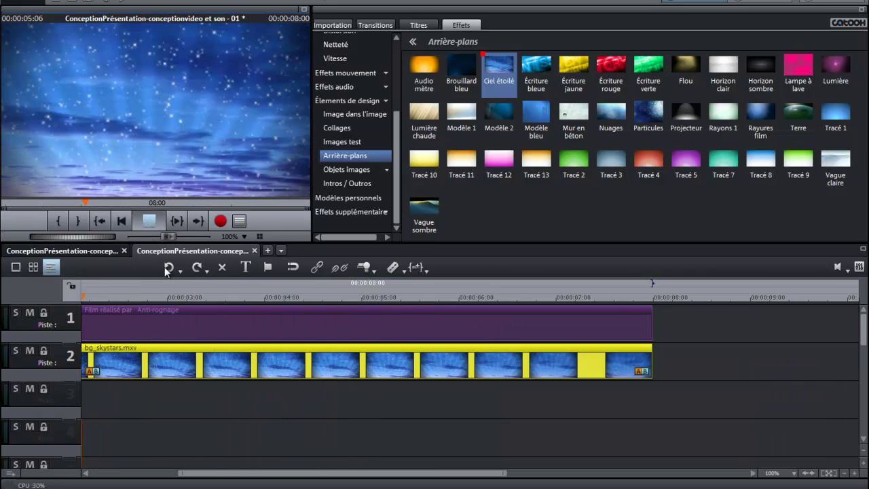
left_click(245, 328)
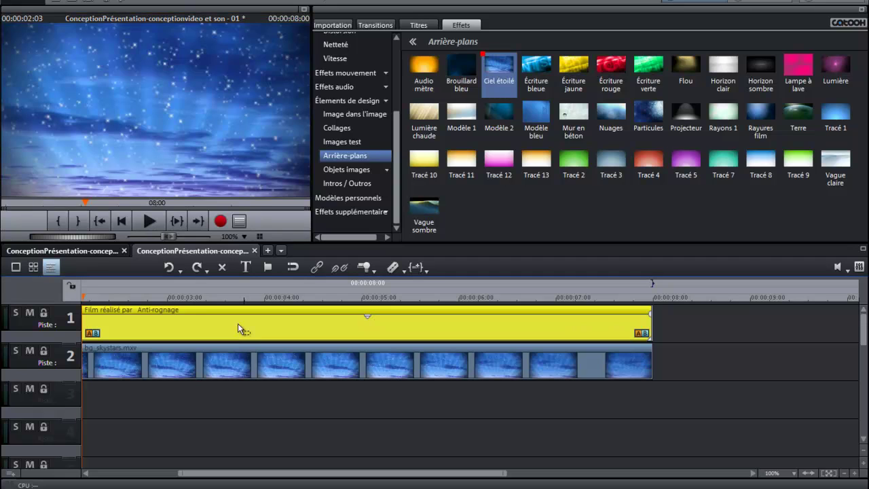
left_click_drag(275, 329, 273, 405)
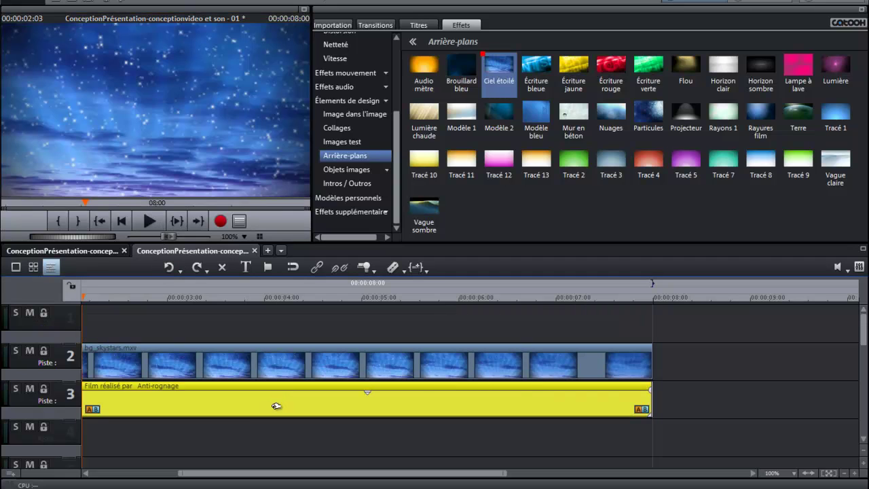
left_click(149, 217)
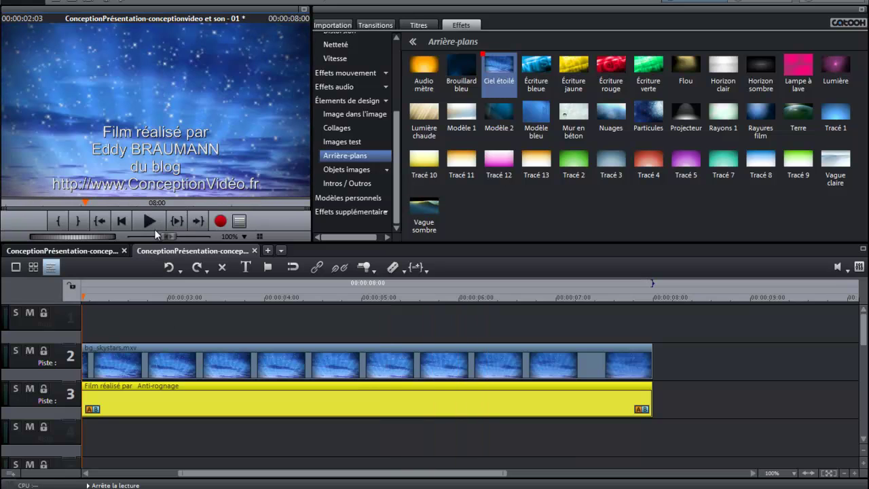
left_click_drag(225, 403, 222, 336)
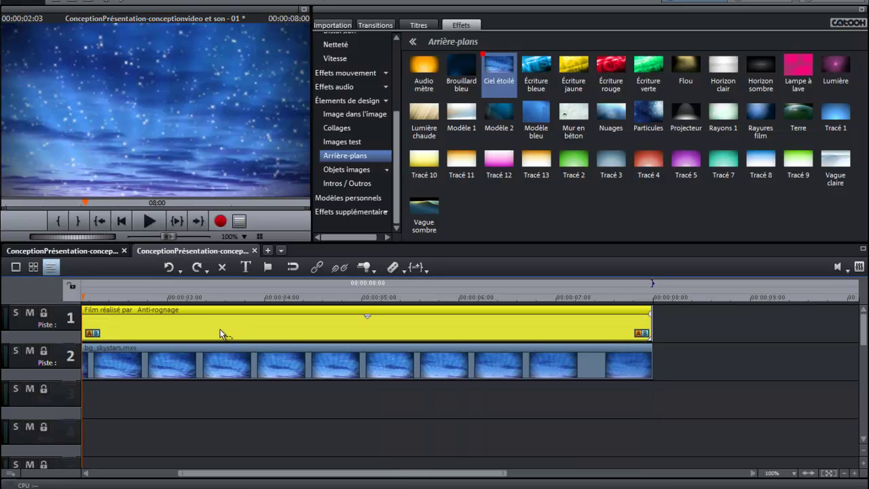
left_click(150, 218)
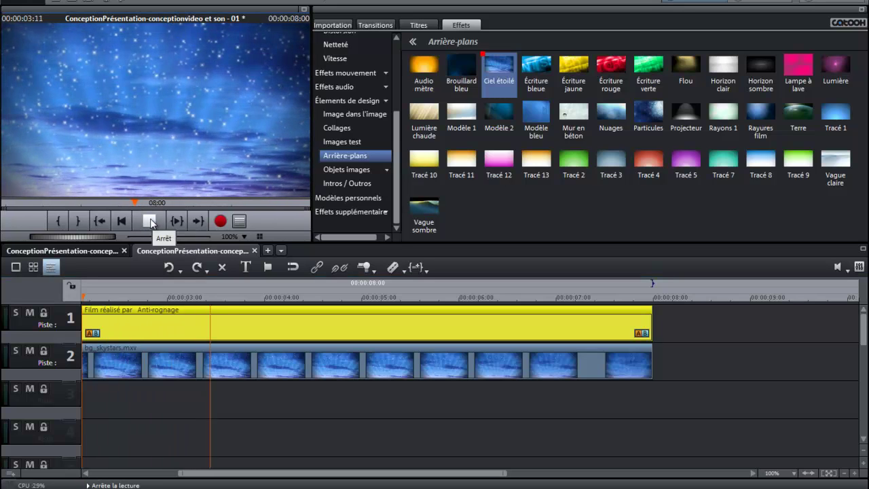
left_click(150, 221)
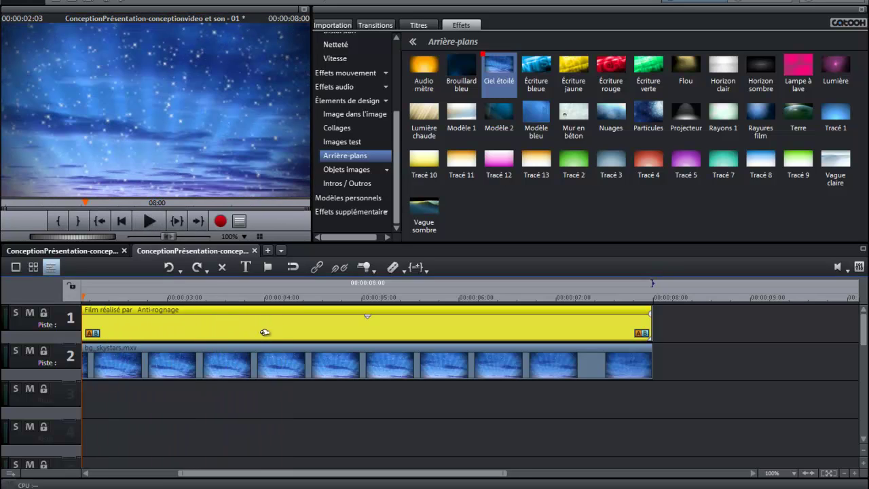
Step: Move the starry-sky clip up to track 1 with the credits beneath, and preview the result
left_click_drag(264, 332, 262, 396)
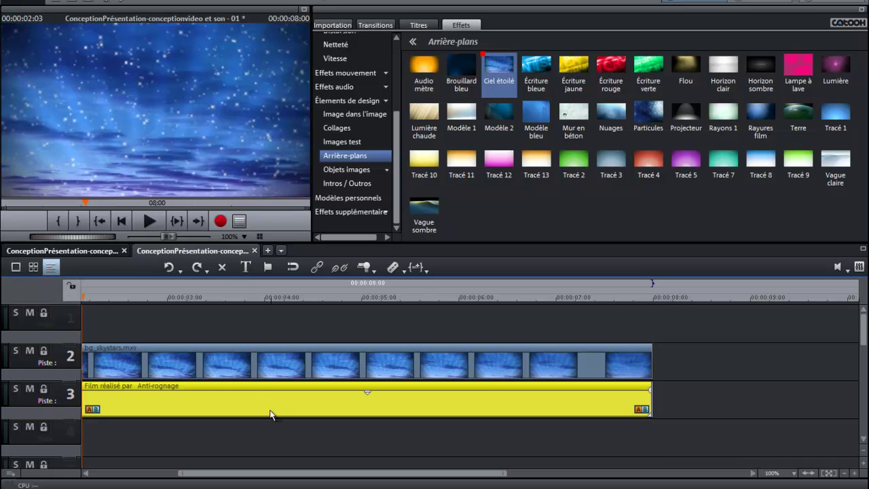
left_click_drag(278, 364, 277, 328)
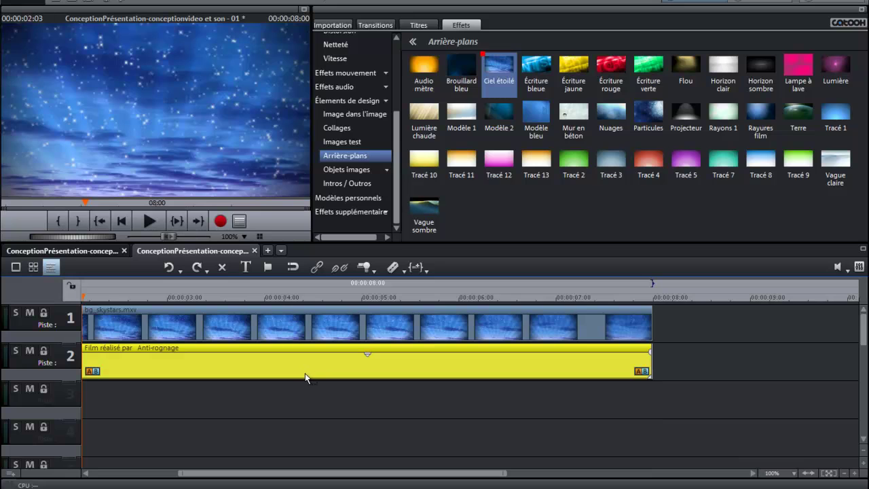
left_click(146, 222)
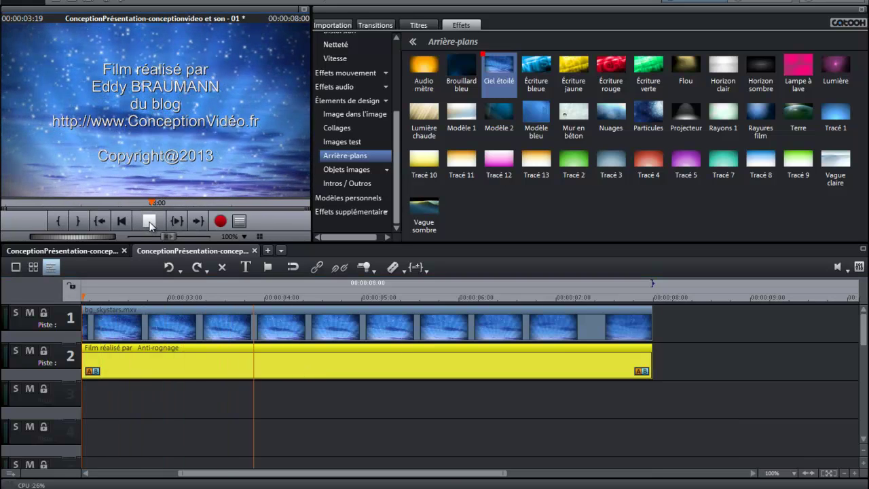
left_click(150, 222)
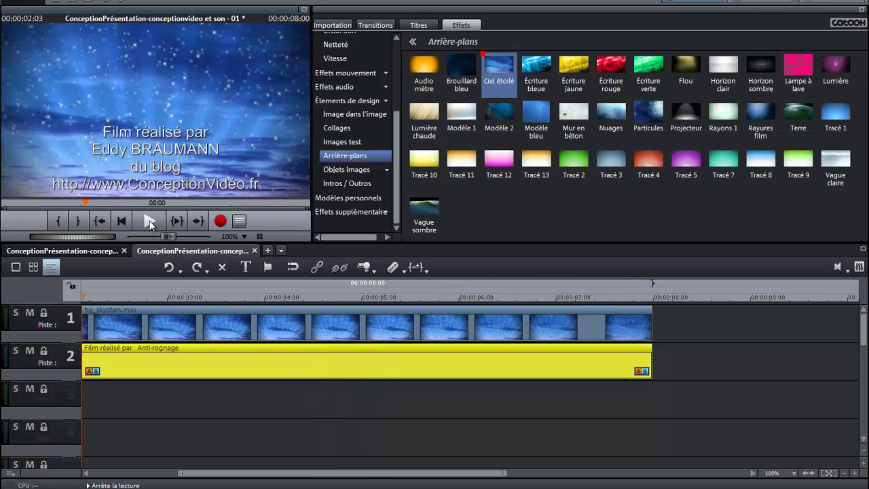
left_click(100, 327)
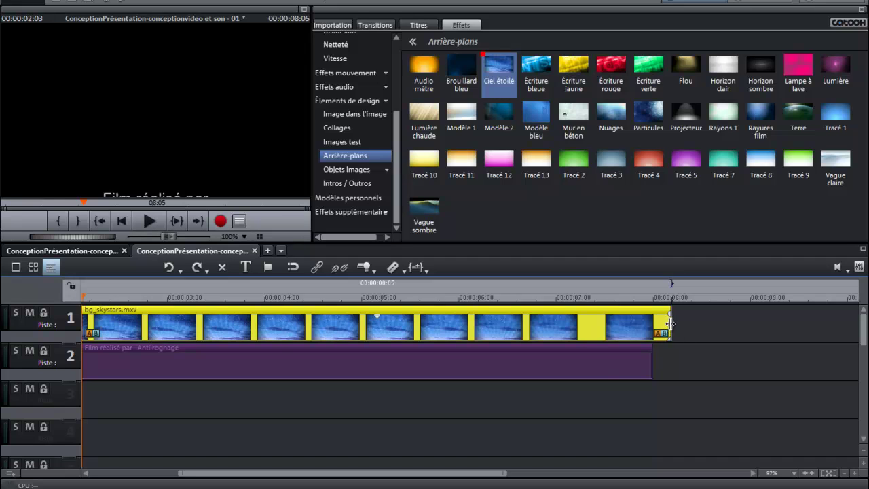
Step: Extend the bg_skystars clip to about 8 seconds 8 frames and play the preview
left_click_drag(670, 324, 683, 324)
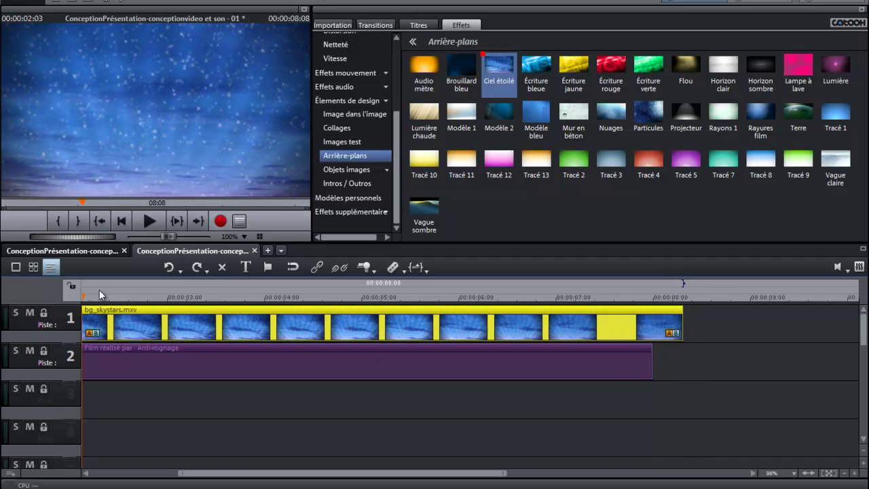
left_click(149, 221)
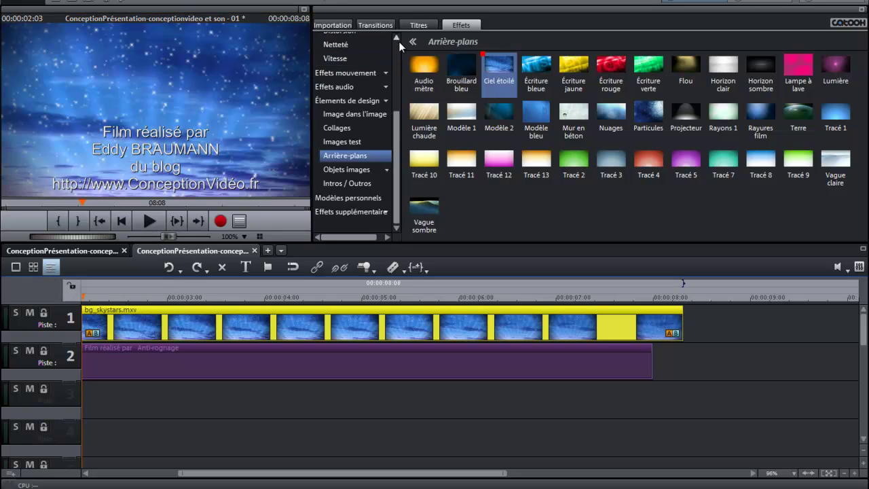
scroll(398, 42, "up", 5)
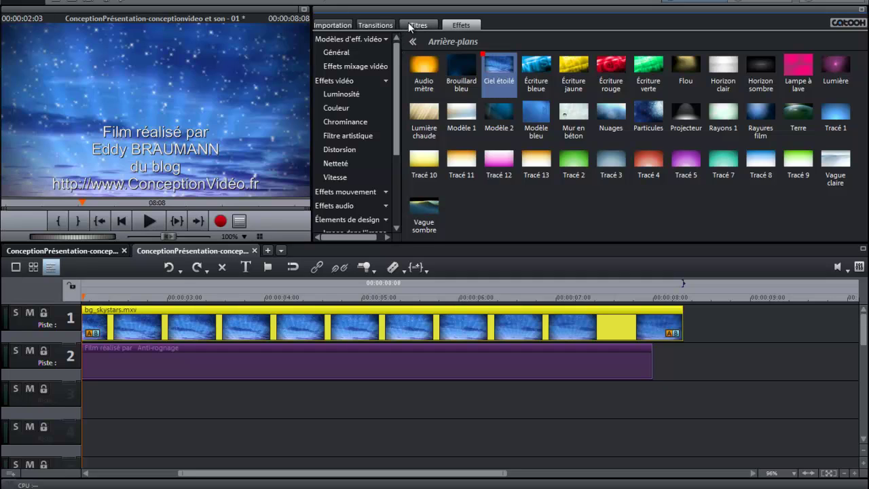
Step: Show the title settings and stretch the credits clip on track 2, previewing the longer scroll
left_click(419, 25)
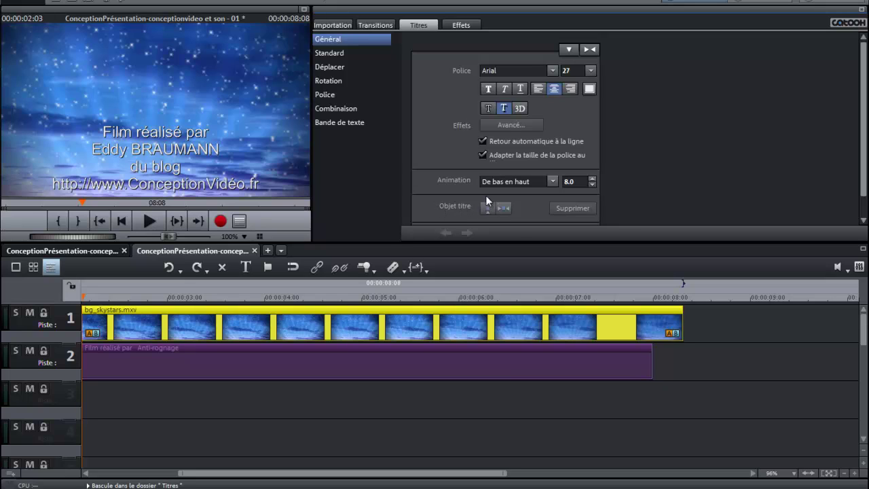
left_click(343, 356)
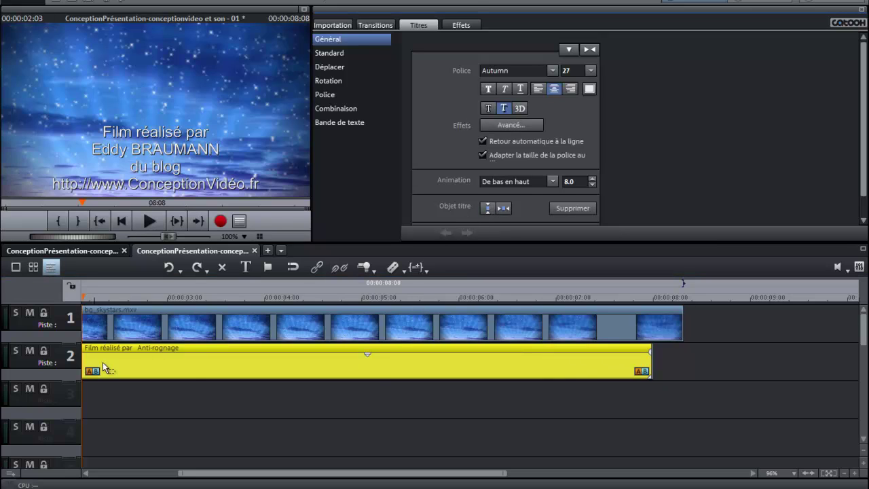
left_click_drag(374, 369, 471, 367)
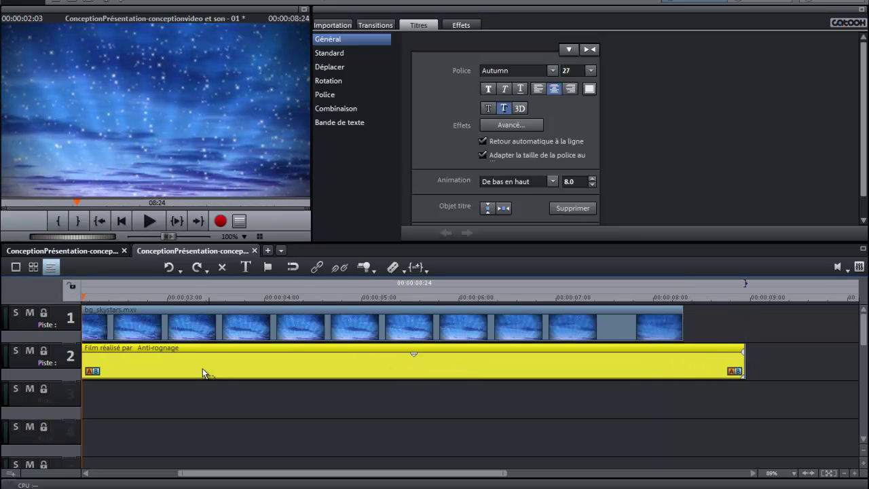
left_click_drag(415, 365, 434, 368)
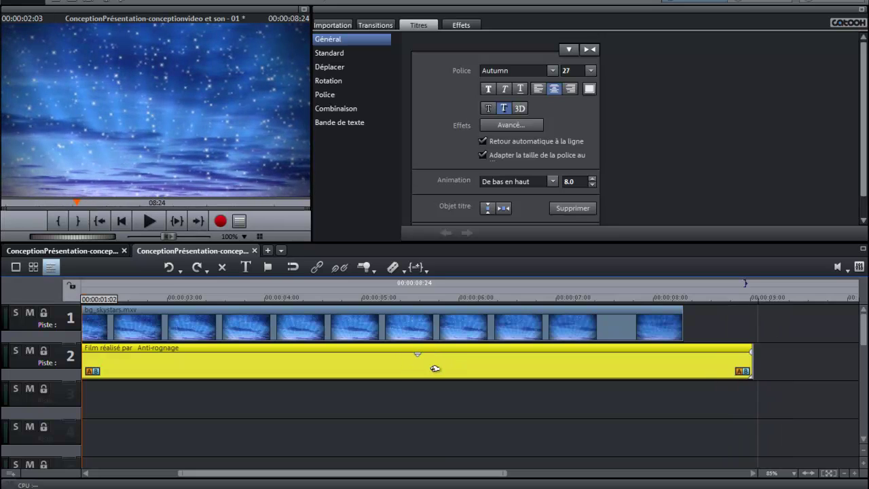
left_click(145, 221)
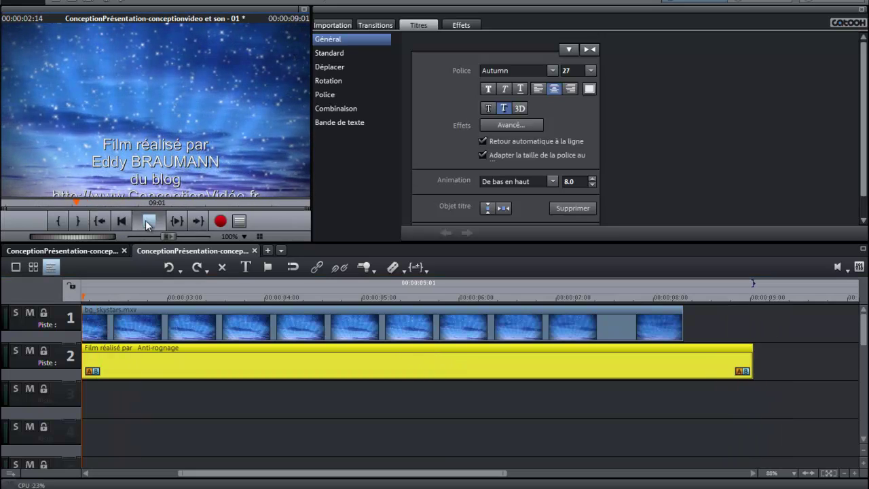
left_click(145, 220)
Step: Adjust the credits clip to end around 00:00:10:03, previewing between changes
left_click_drag(163, 363, 359, 361)
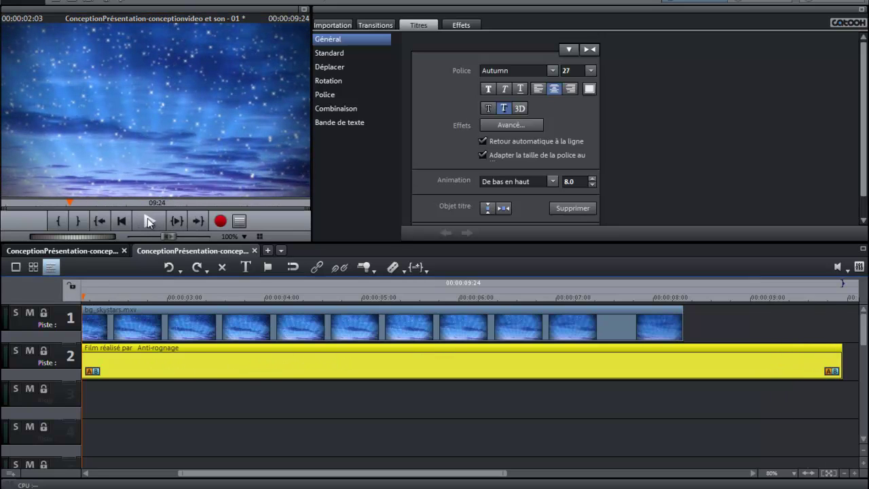
left_click(148, 217)
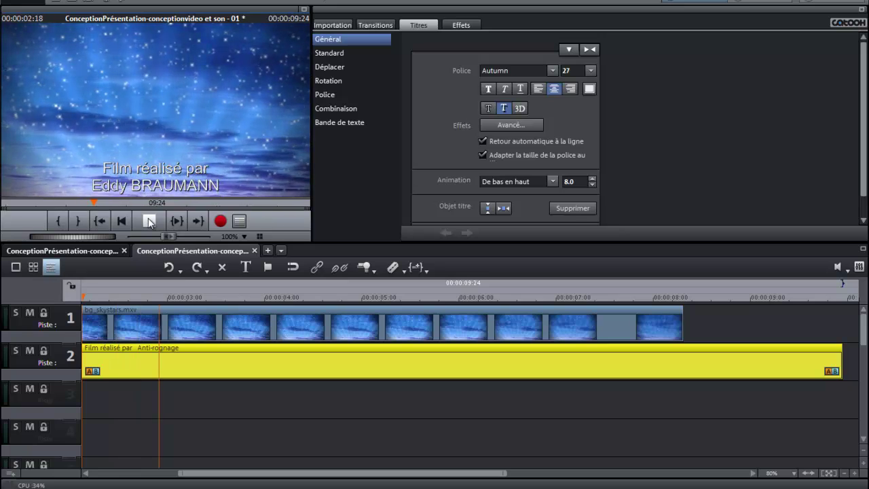
left_click(156, 220)
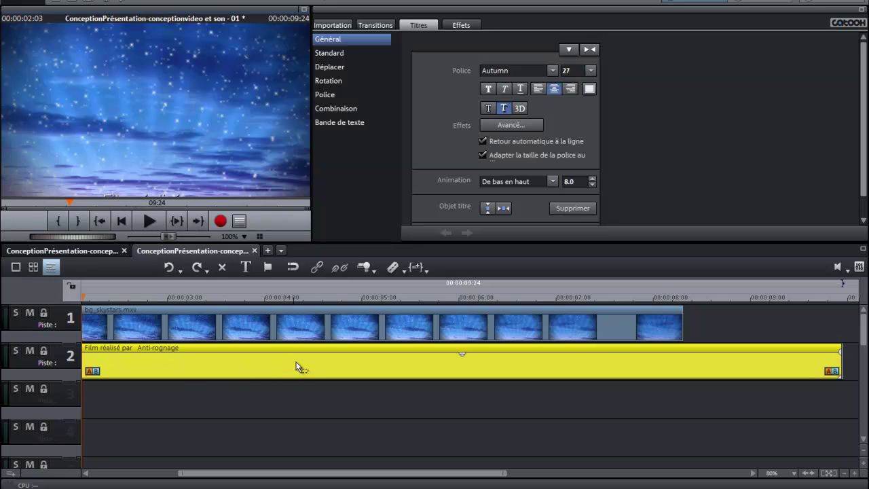
left_click_drag(299, 367, 301, 361)
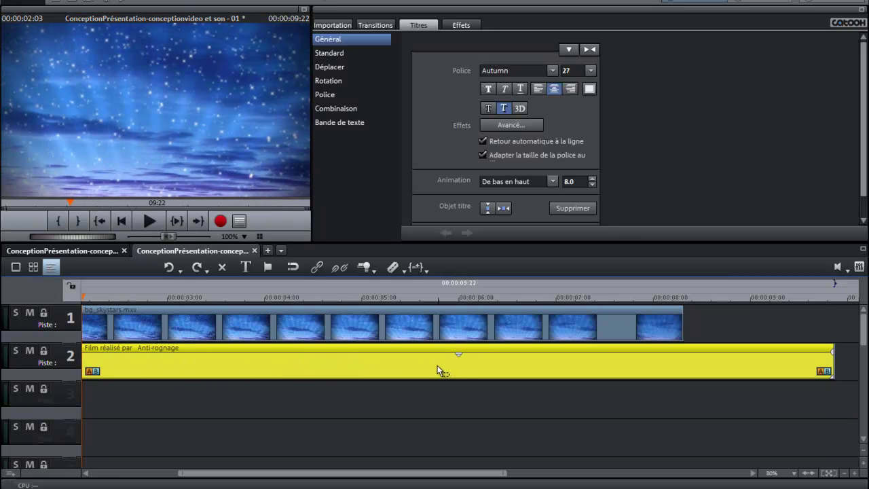
left_click_drag(461, 364, 490, 365)
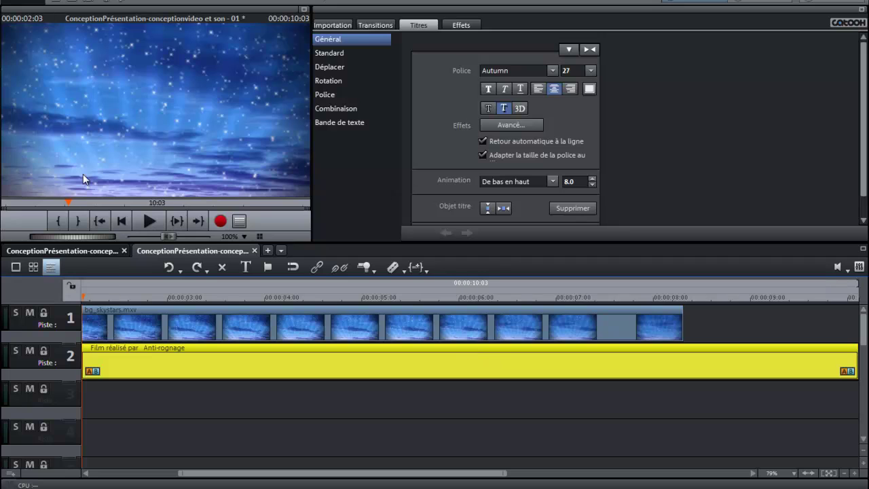
left_click(149, 222)
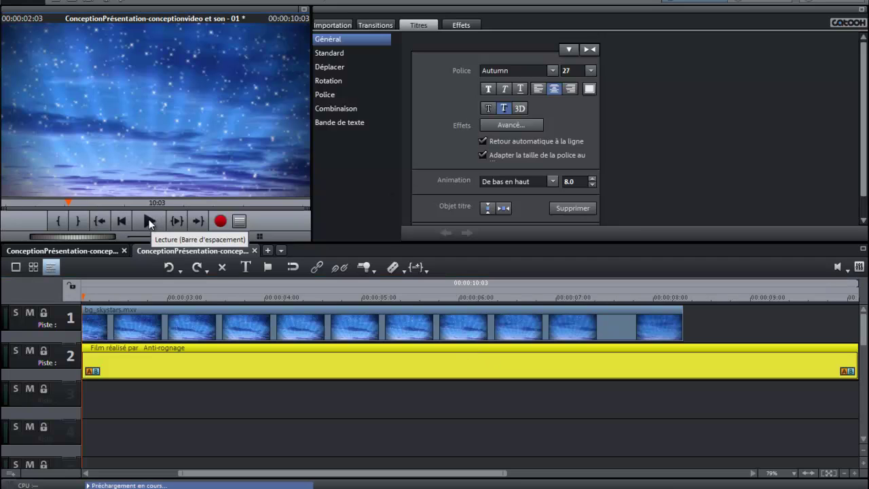
left_click(149, 222)
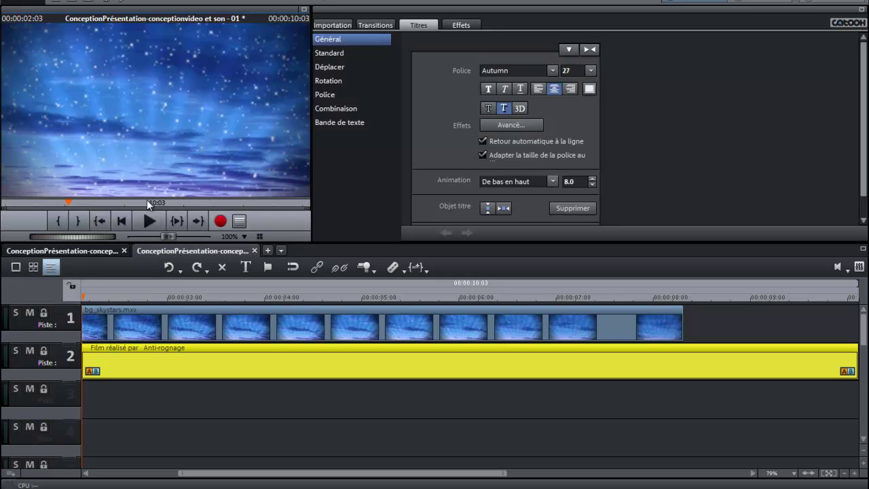
Step: Start the starry-sky clip at 00:00:00, move the credits clip near the start, and play
left_click(88, 296)
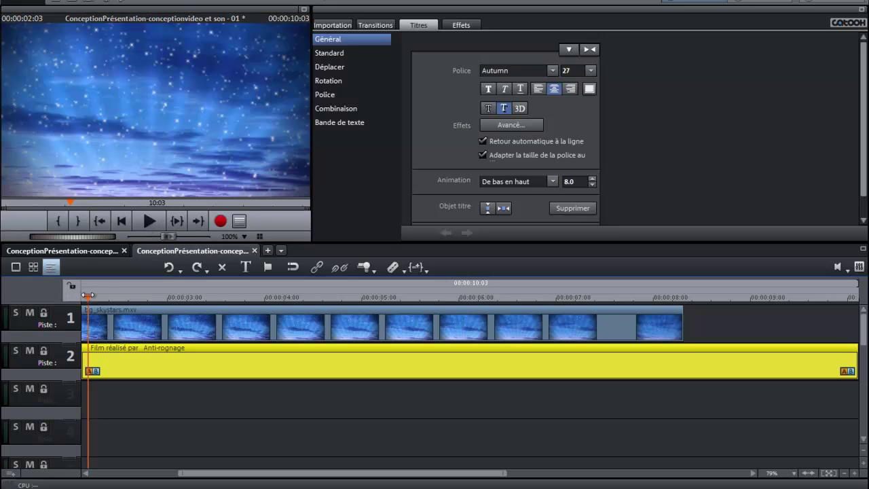
left_click_drag(87, 296, 69, 296)
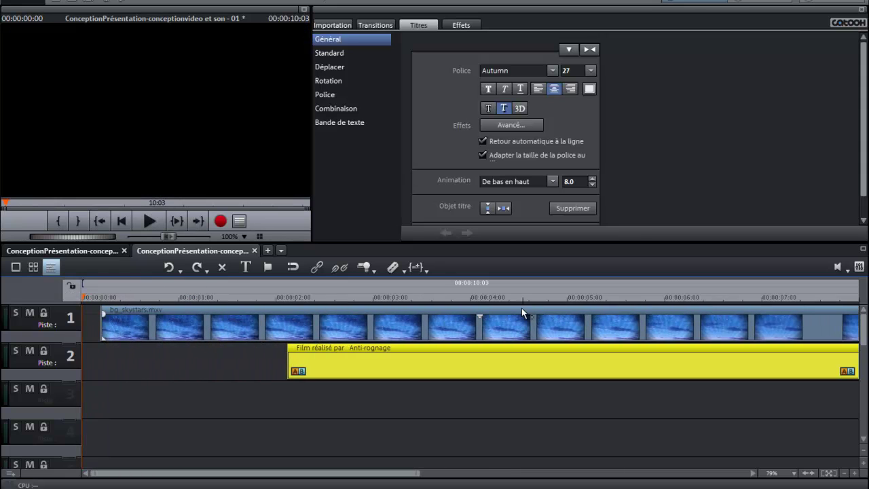
left_click_drag(553, 322, 536, 325)
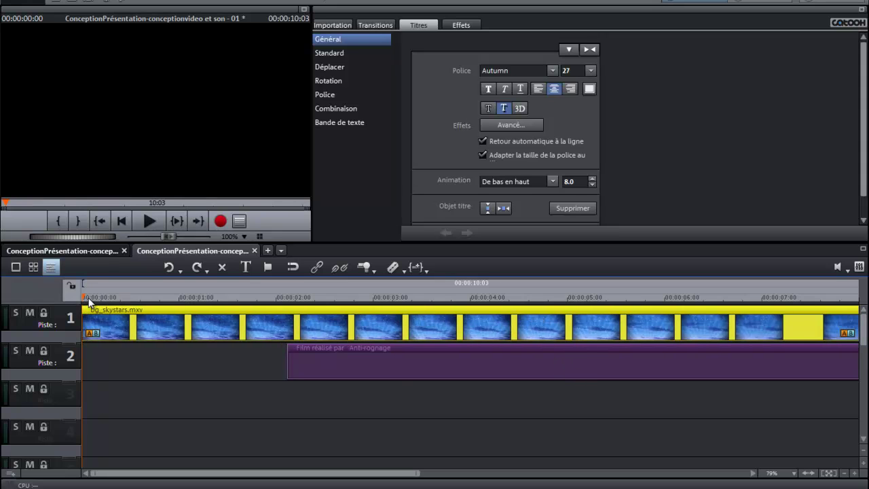
left_click_drag(88, 302, 86, 296)
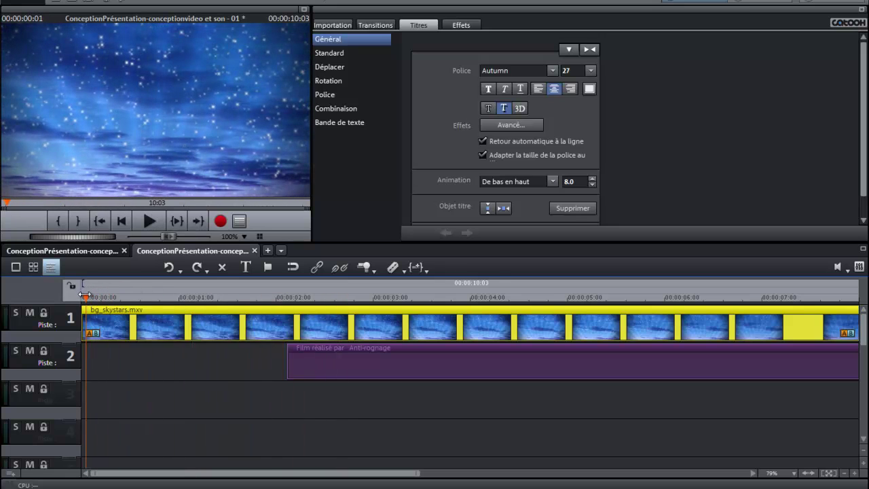
left_click_drag(423, 359, 239, 354)
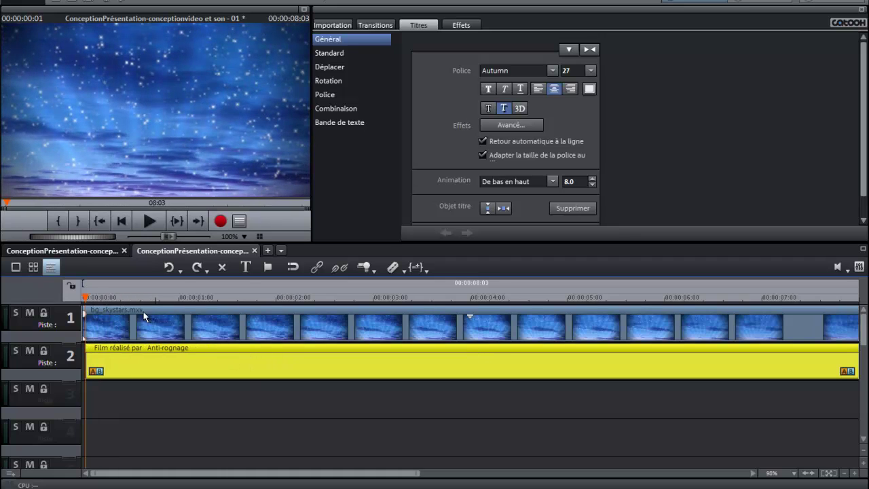
left_click_drag(82, 293, 79, 296)
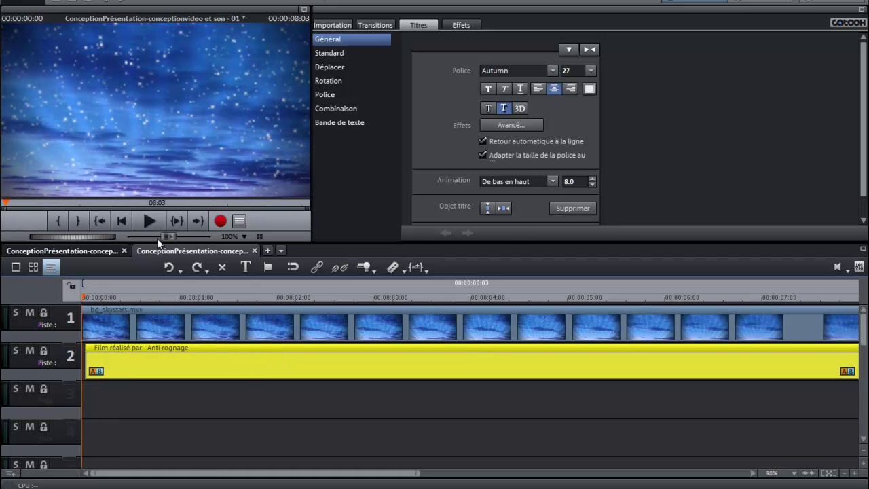
left_click(149, 221)
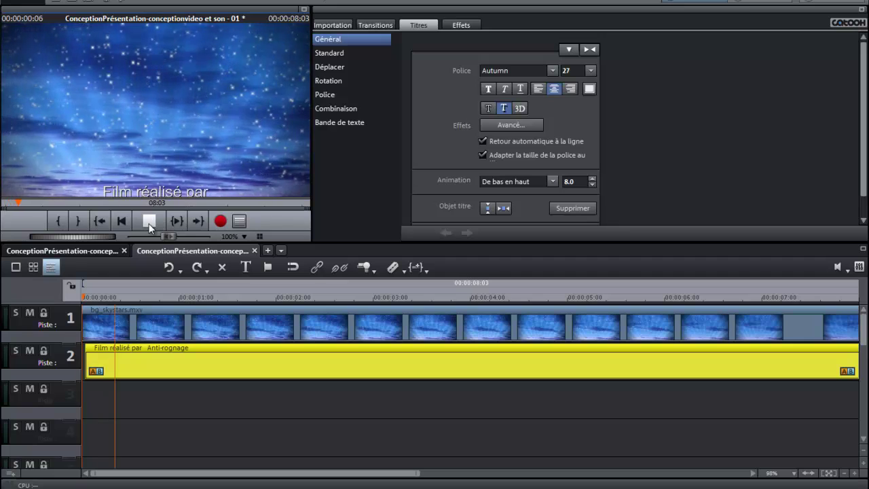
left_click(149, 220)
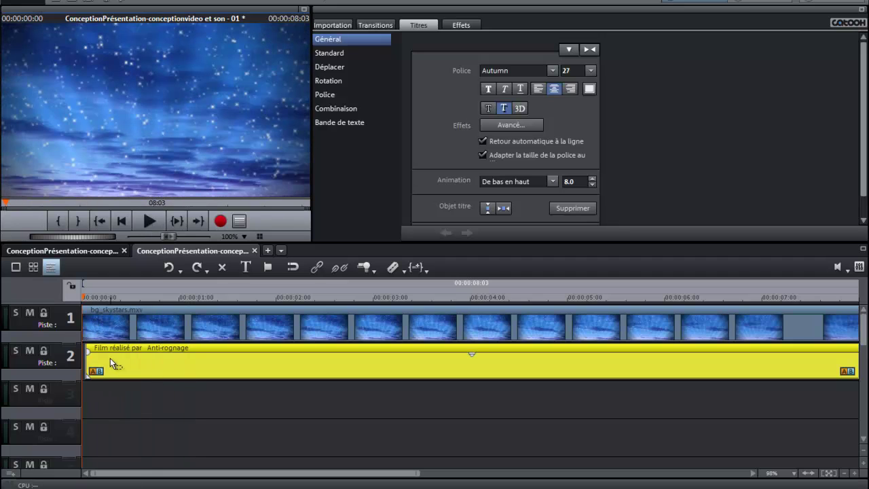
Step: Try later start points for the credits title, then move it back near the beginning and replay
left_click_drag(110, 358, 126, 358)
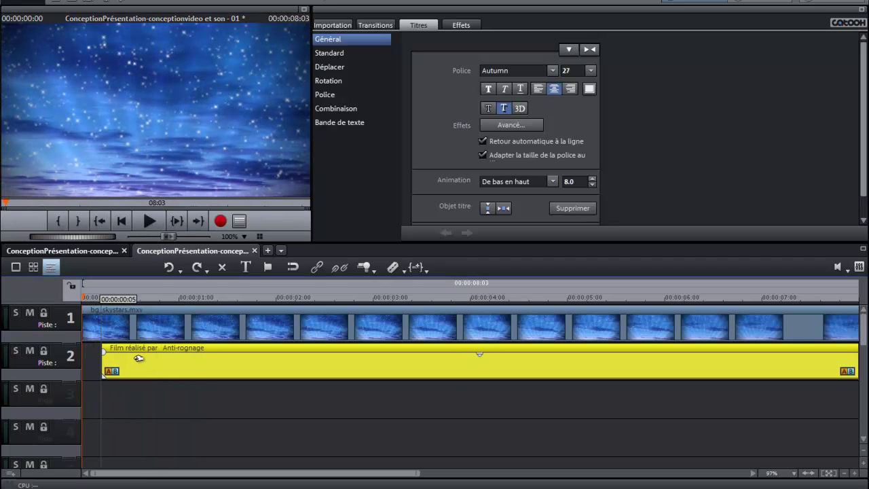
left_click(147, 220)
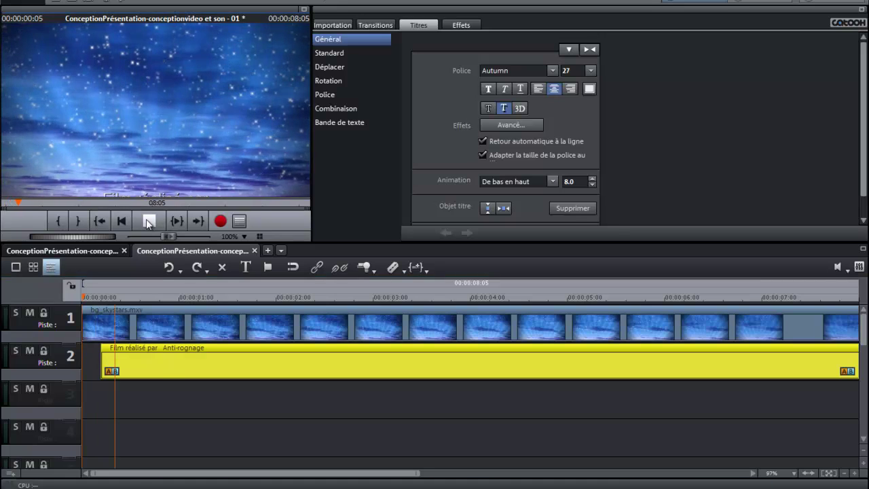
left_click(148, 221)
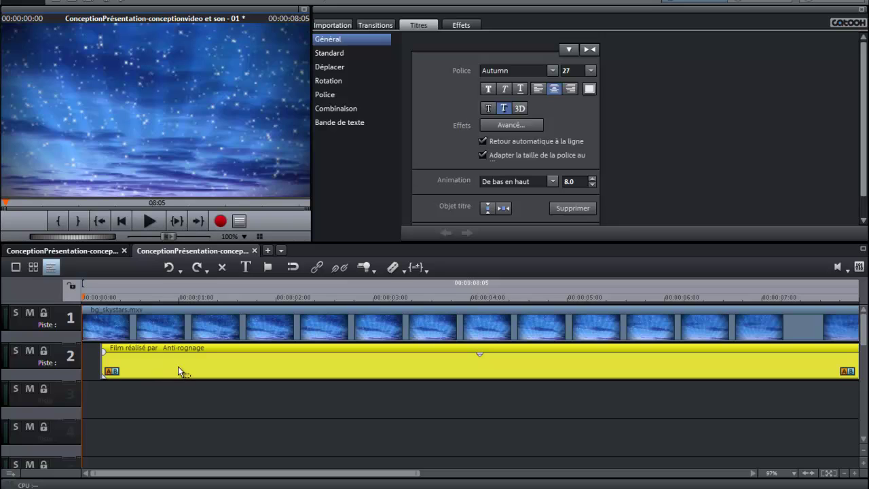
left_click_drag(178, 366, 293, 362)
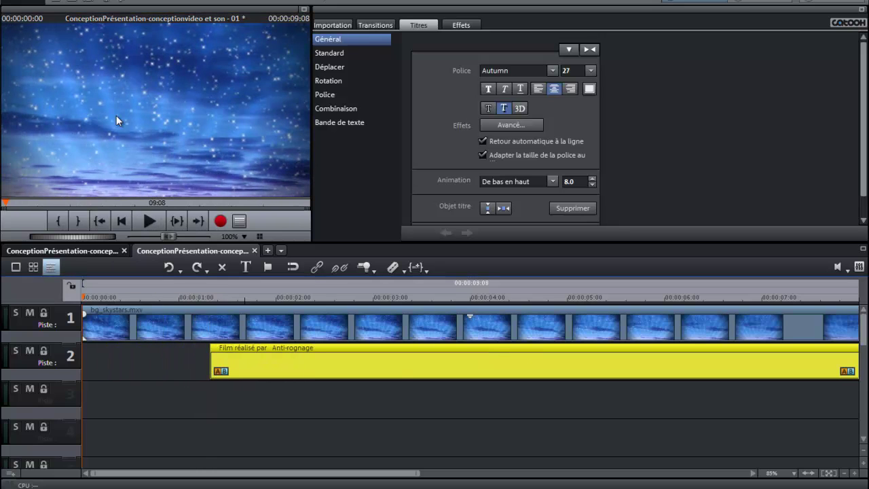
left_click(151, 220)
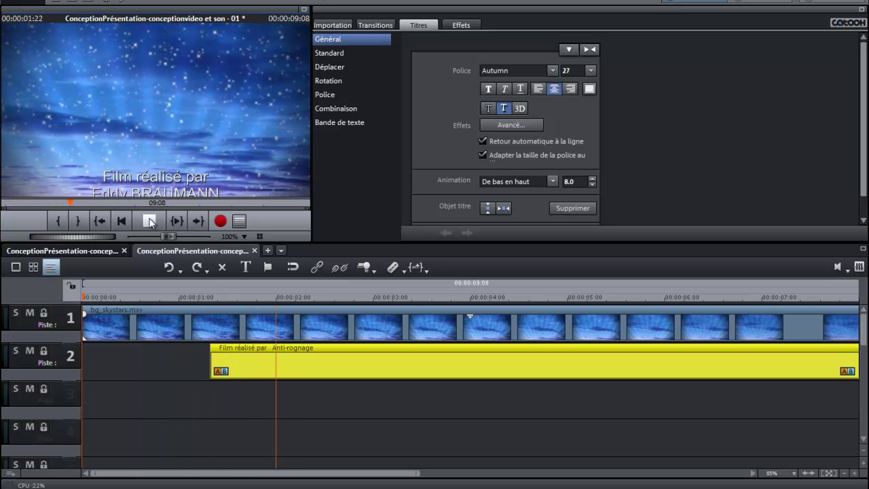
left_click(150, 220)
left_click_drag(501, 360, 378, 362)
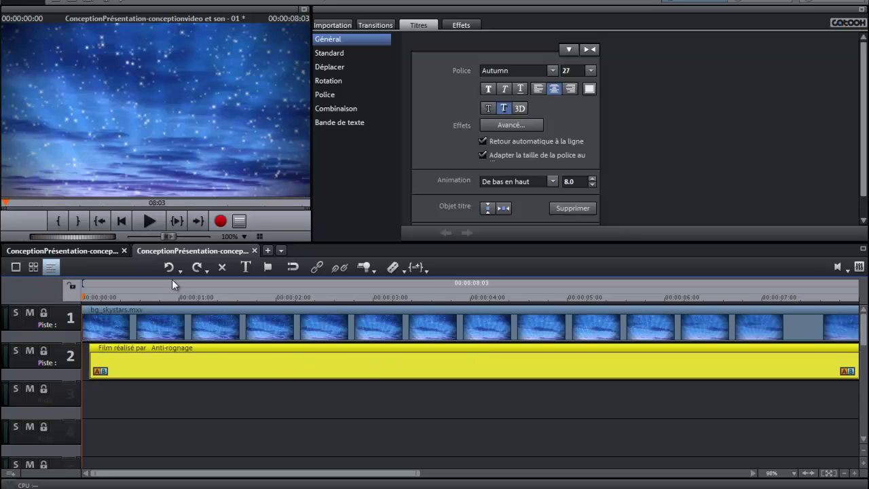
left_click(149, 219)
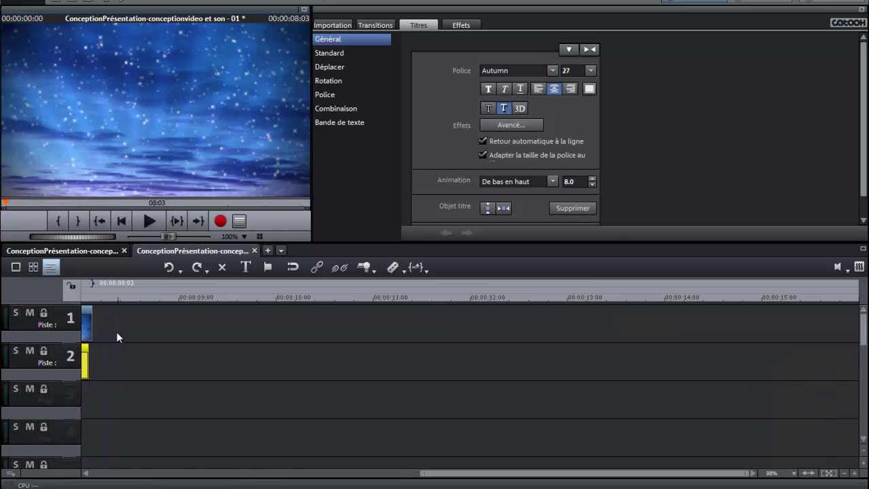
left_click_drag(420, 474, 238, 474)
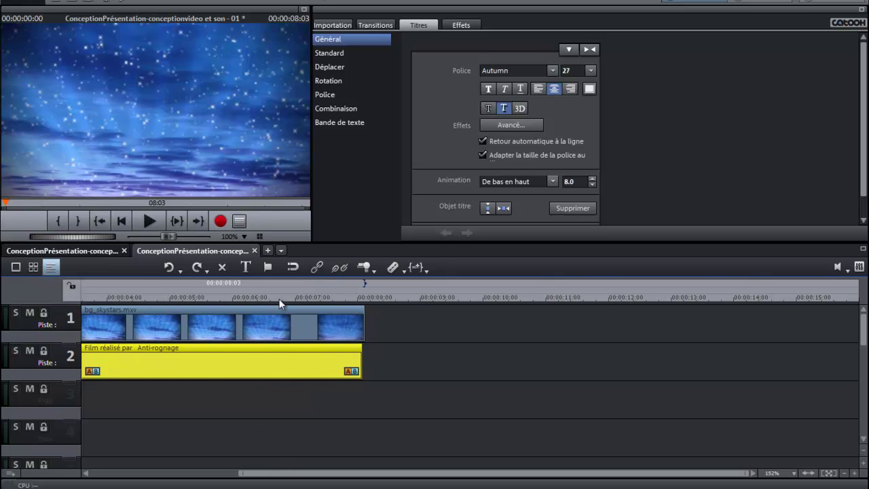
left_click(279, 298)
left_click_drag(276, 298, 364, 298)
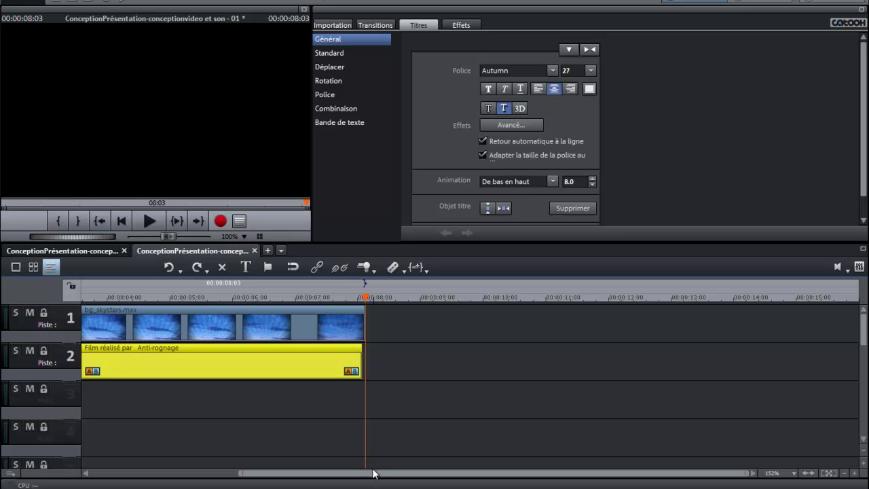
left_click_drag(373, 473, 158, 450)
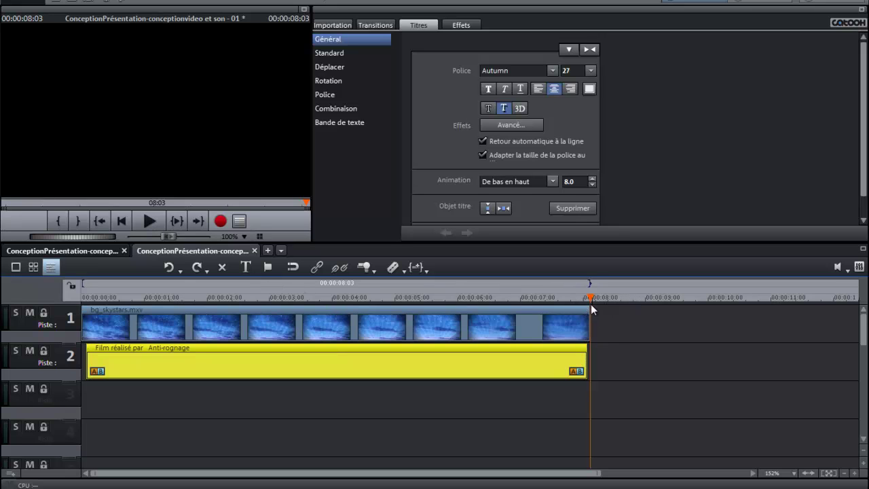
left_click(83, 297)
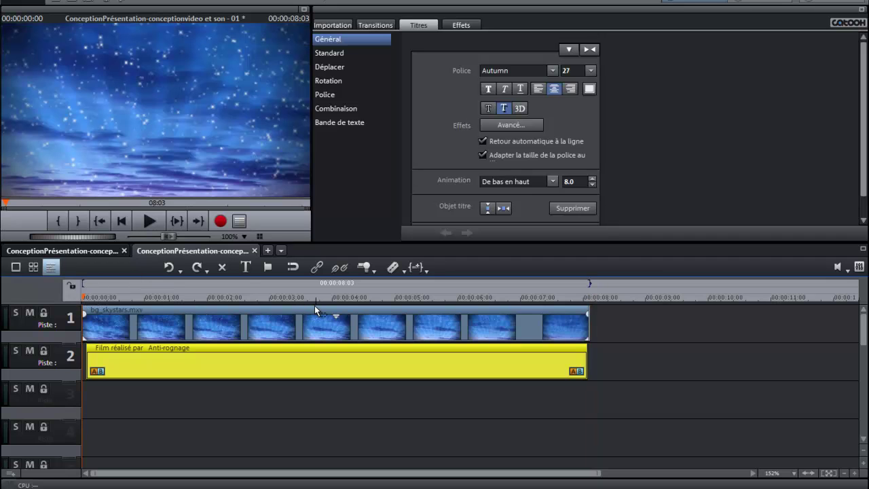
left_click(152, 220)
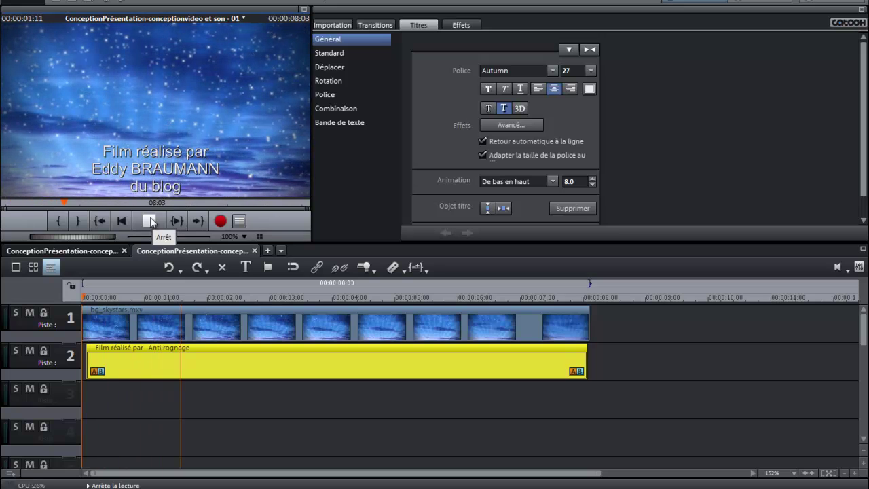
left_click(150, 221)
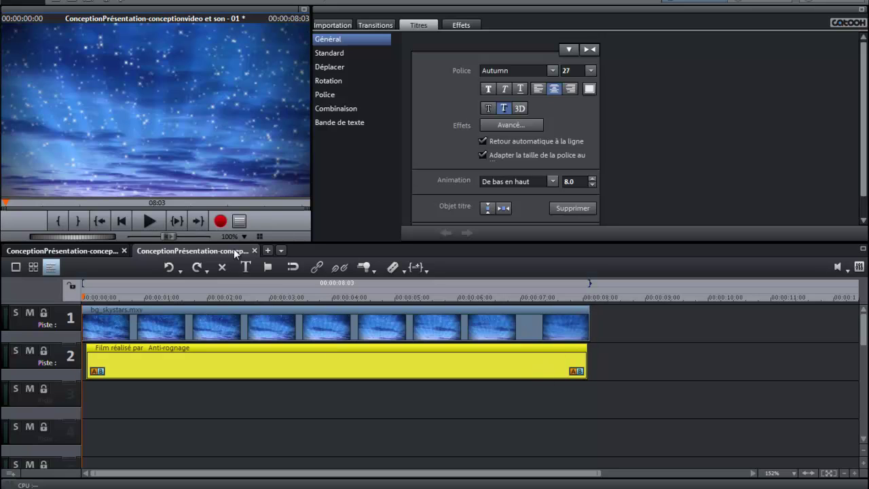
left_click(158, 297)
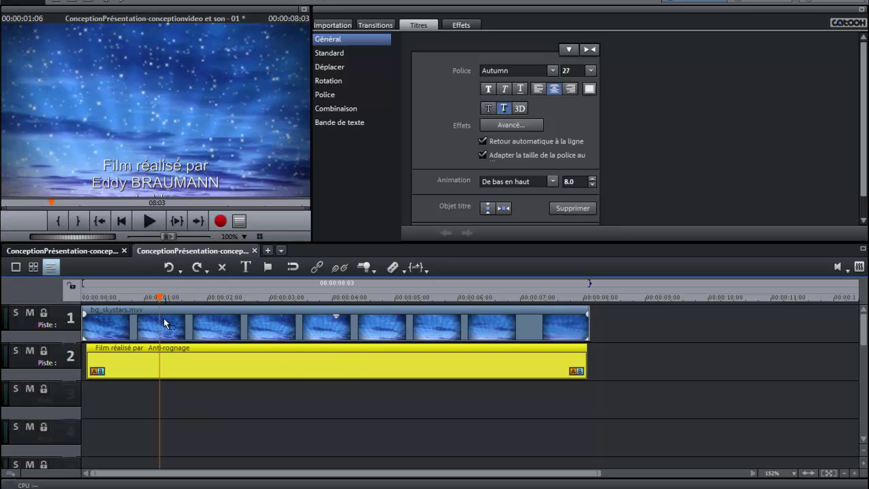
left_click_drag(157, 296, 262, 297)
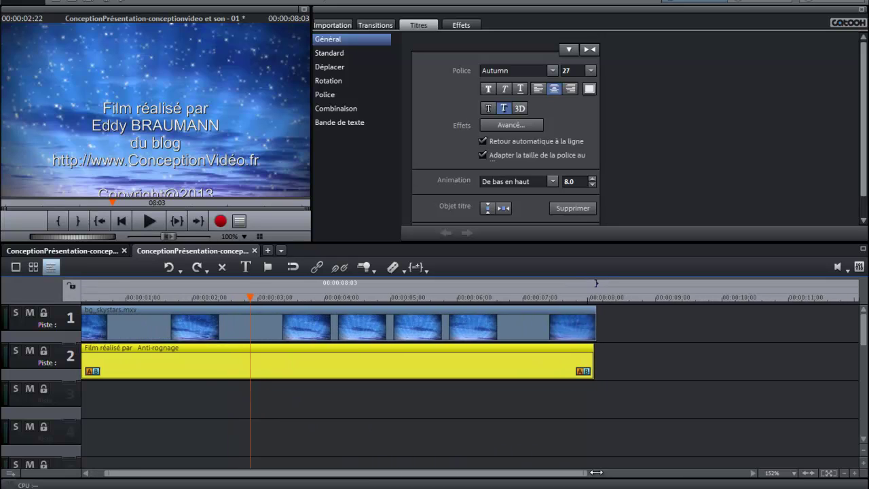
left_click_drag(599, 473, 668, 473)
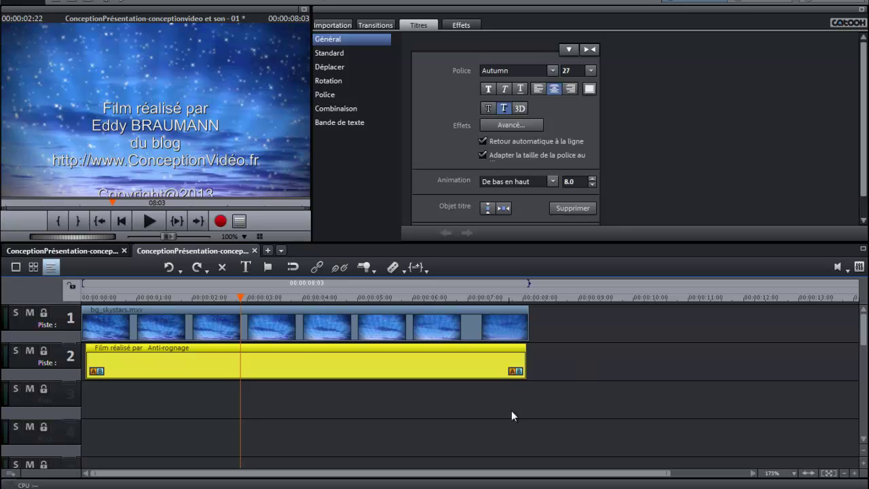
left_click_drag(240, 297, 88, 293)
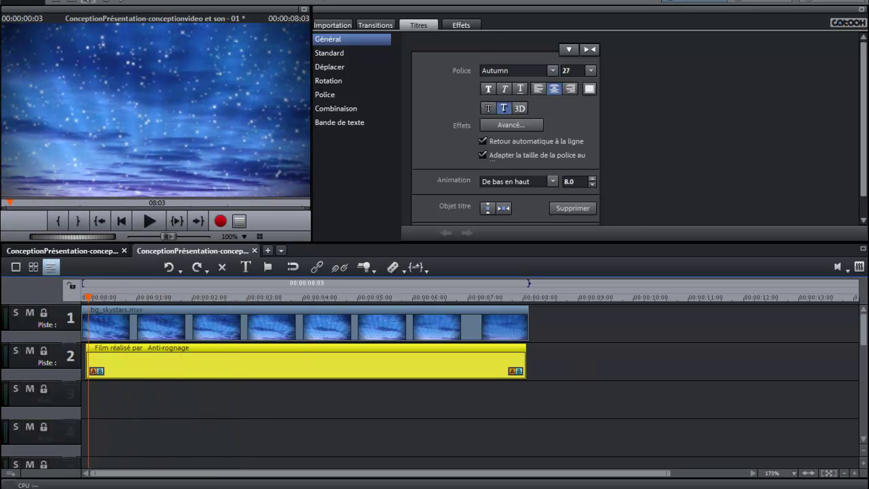
Step: Undo the last three actions with Edit > Annuler
left_click(144, 1)
left_click(178, 8)
left_click(144, 1)
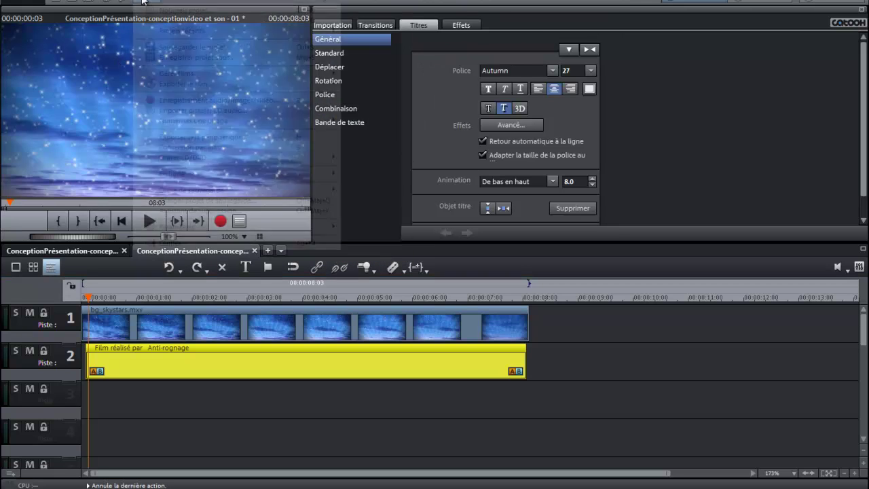
left_click(178, 8)
left_click(144, 2)
left_click(178, 8)
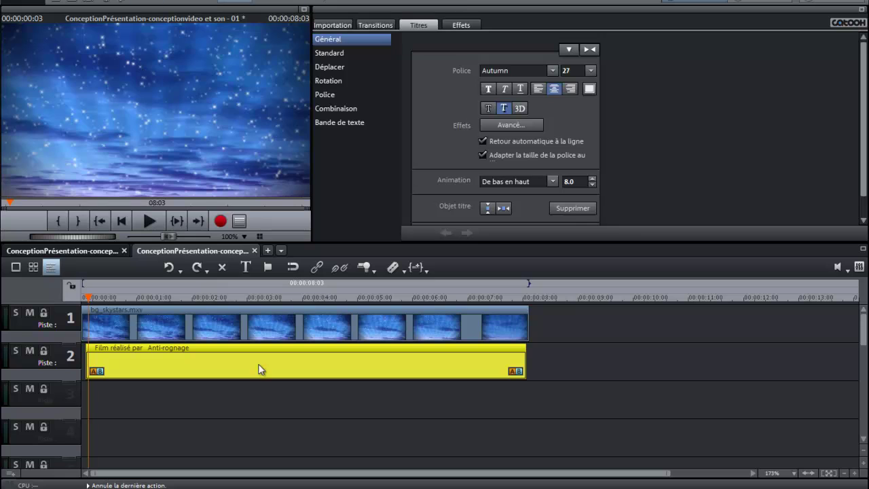
Step: Select the starry-sky clip from empty track space, check the Edit menu, then clear the selection
left_click(291, 411)
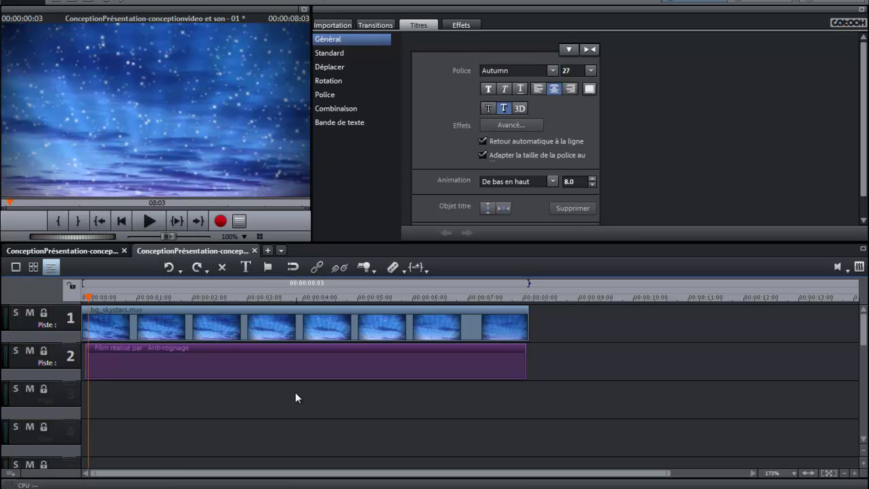
left_click(270, 324)
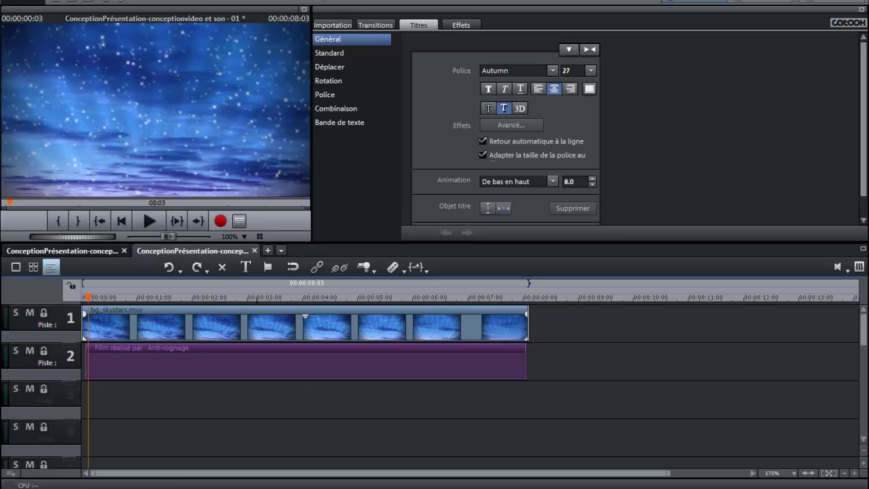
left_click(151, 2)
left_click(151, 2)
left_click(151, 1)
left_click(151, 1)
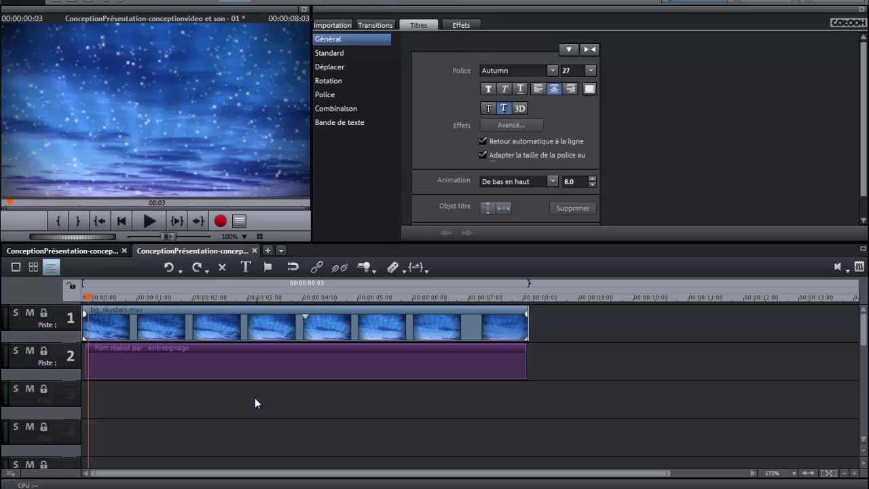
left_click(253, 399)
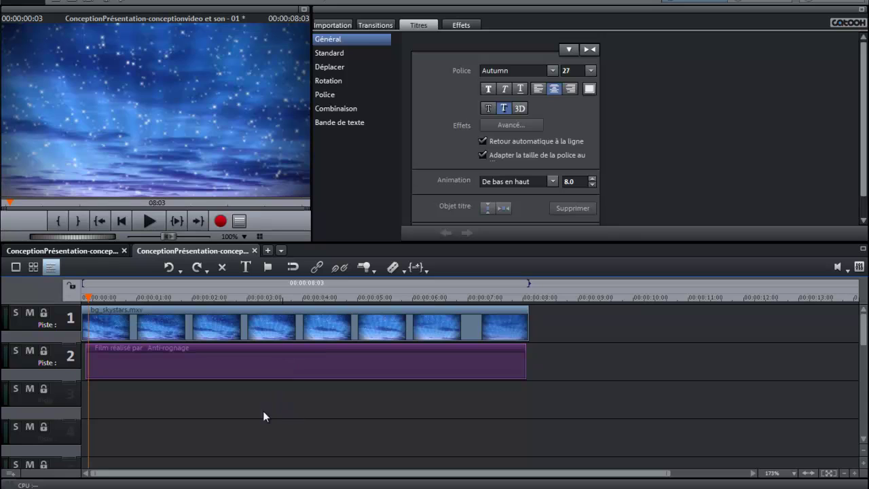
Step: Step along the ruler through the credits, down to the blog URL and Copyright@2013
left_click(149, 298)
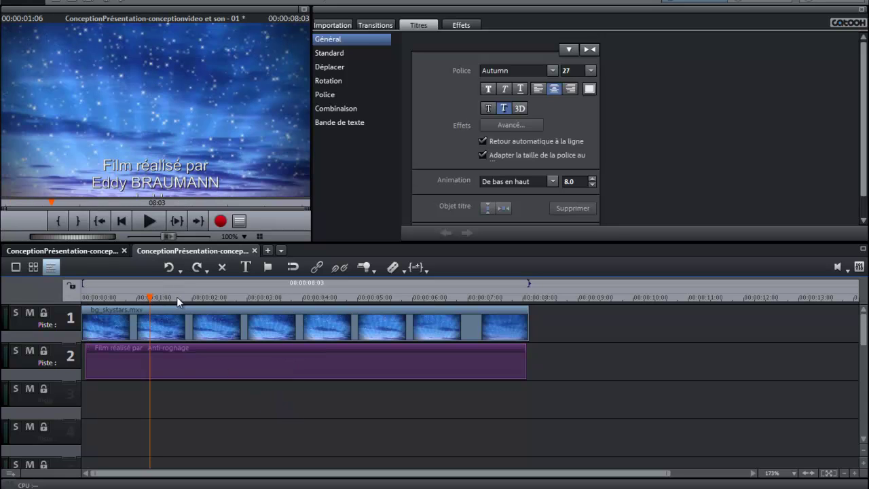
left_click(177, 297)
left_click(238, 298)
left_click(258, 298)
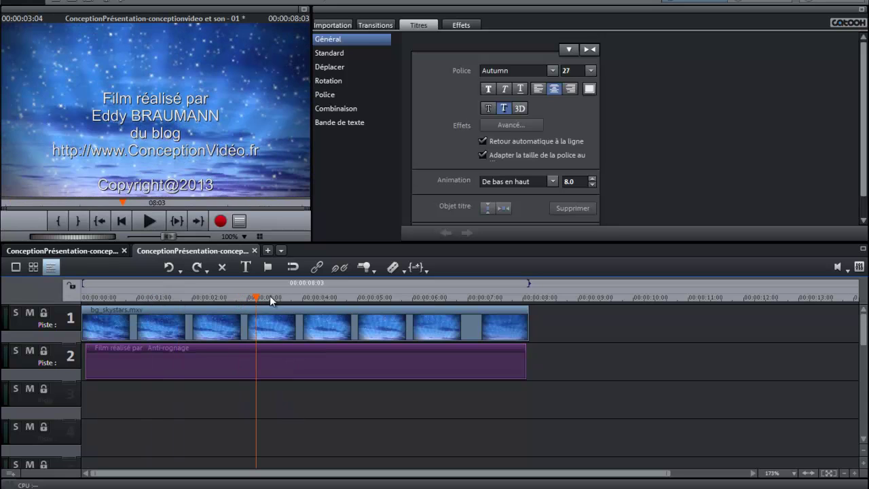
left_click(287, 297)
left_click(325, 298)
left_click_drag(325, 297, 271, 297)
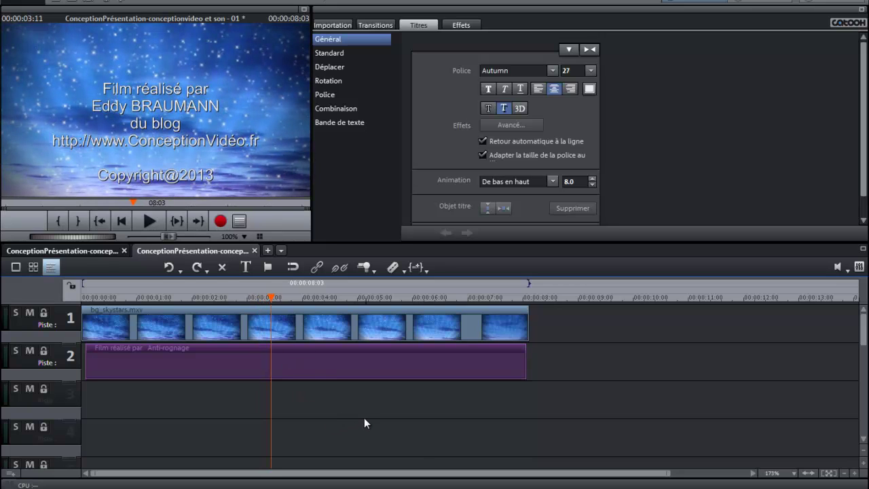